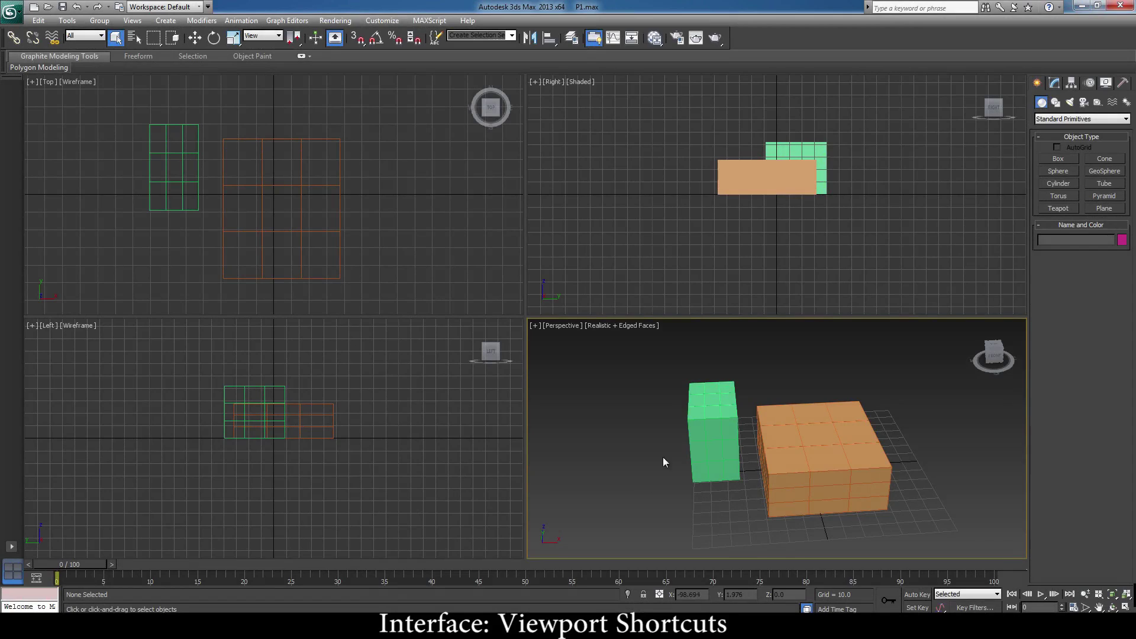
Select the green box, activate several viewports, and switch the shaded upper-right Right viewport to the Left view.
{"action": "left_click", "coordinate": [701, 435]}
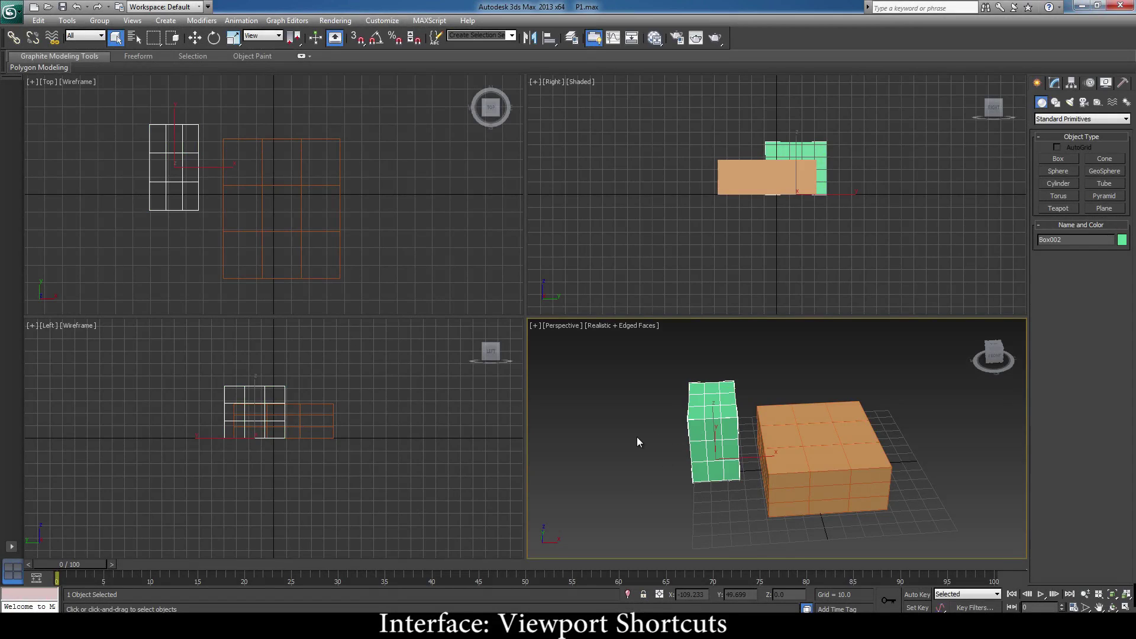
{"action": "right_click", "coordinate": [559, 80]}
{"action": "right_click", "coordinate": [44, 98]}
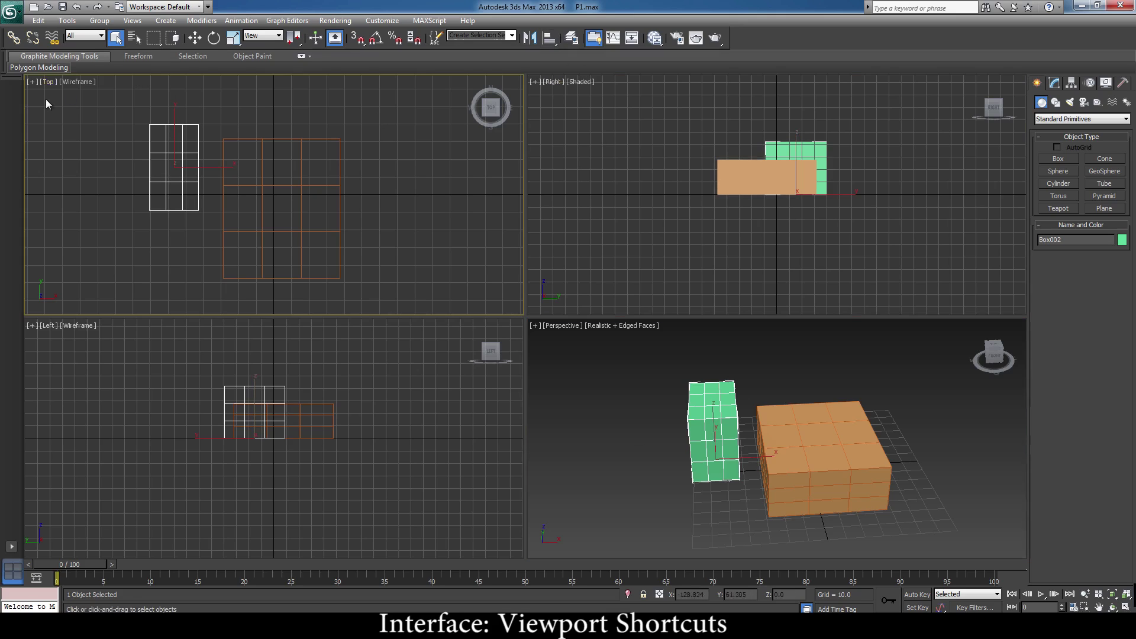
{"action": "left_click", "coordinate": [54, 369]}
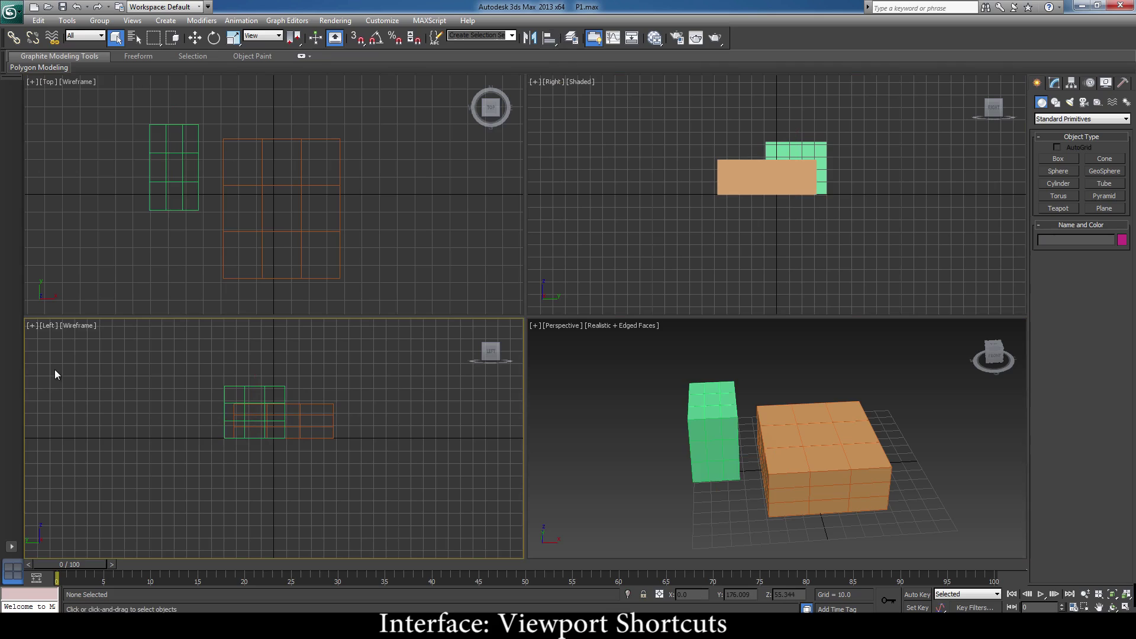
{"action": "right_click", "coordinate": [631, 187]}
{"action": "key", "text": "l"}
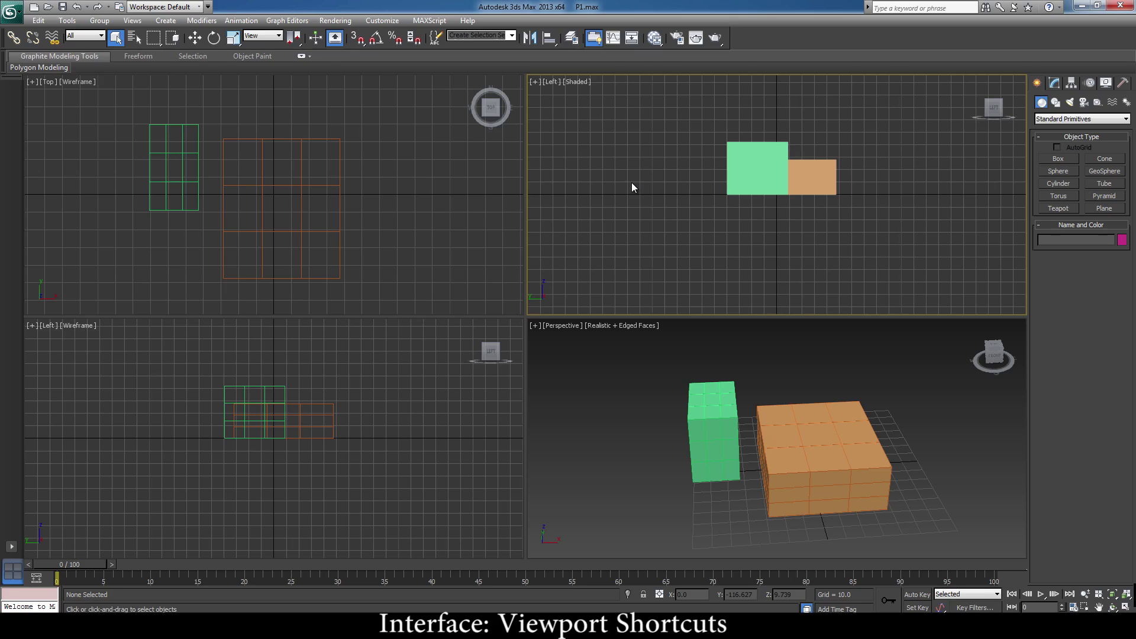
Set the shaded upper-right viewport back to the Right view from its view-label menu.
{"action": "left_click", "coordinate": [556, 83]}
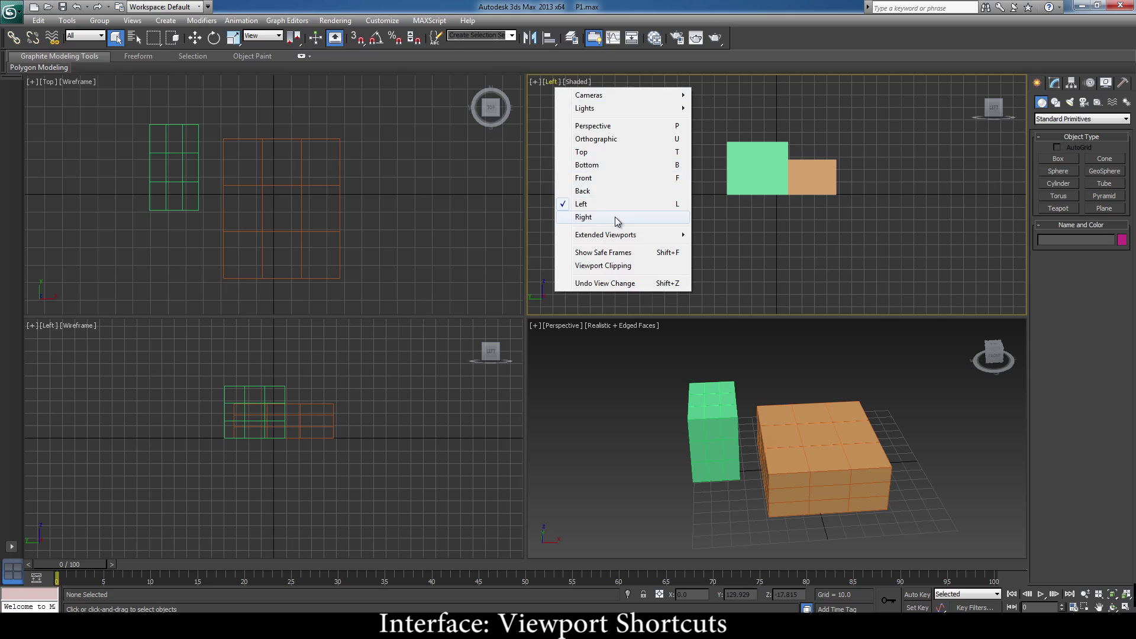
{"action": "left_click", "coordinate": [615, 217]}
{"action": "left_click", "coordinate": [554, 83]}
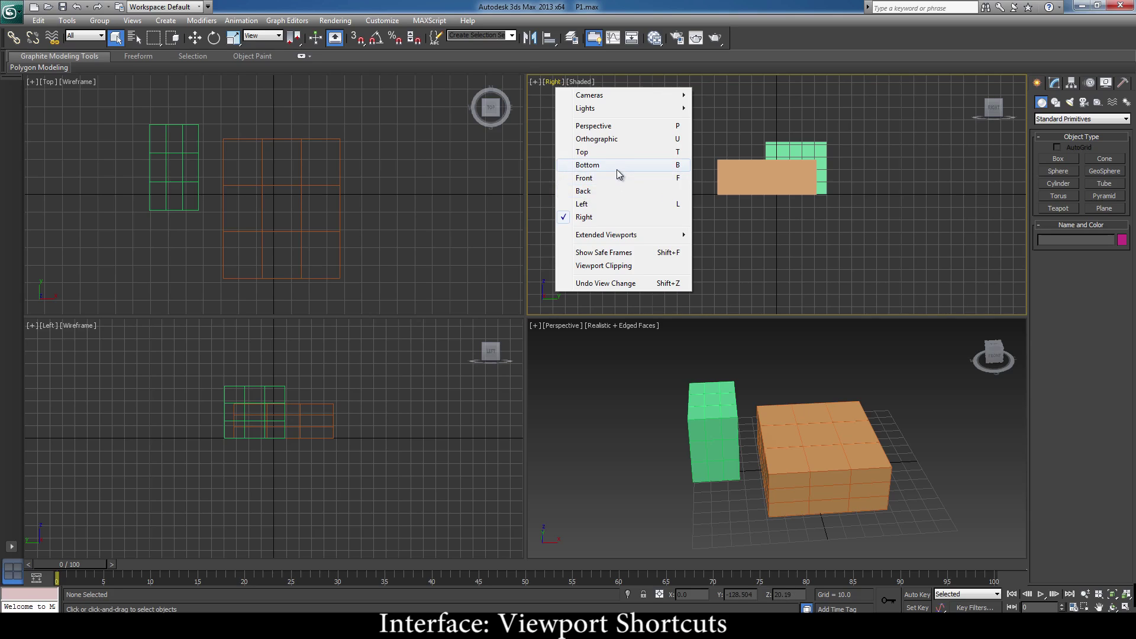
{"action": "left_click", "coordinate": [288, 226]}
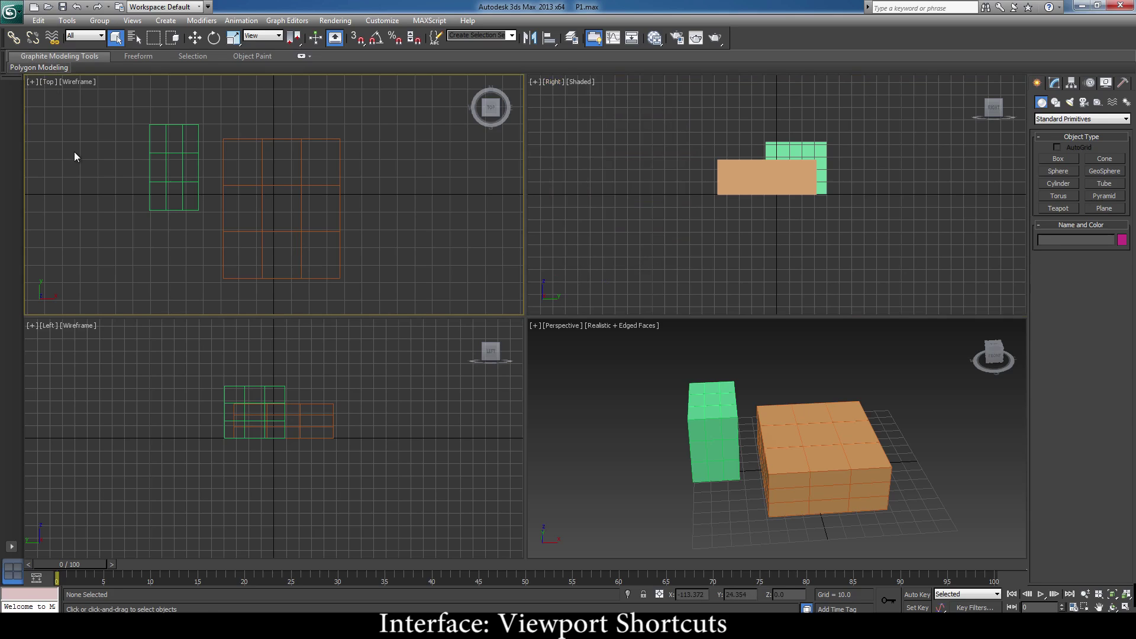
Switch to uniform scale, then cycle the Top viewport through Right and Left, and back to Top.
{"action": "key", "text": "r"}
{"action": "left_click", "coordinate": [51, 83]}
{"action": "left_click", "coordinate": [110, 217]}
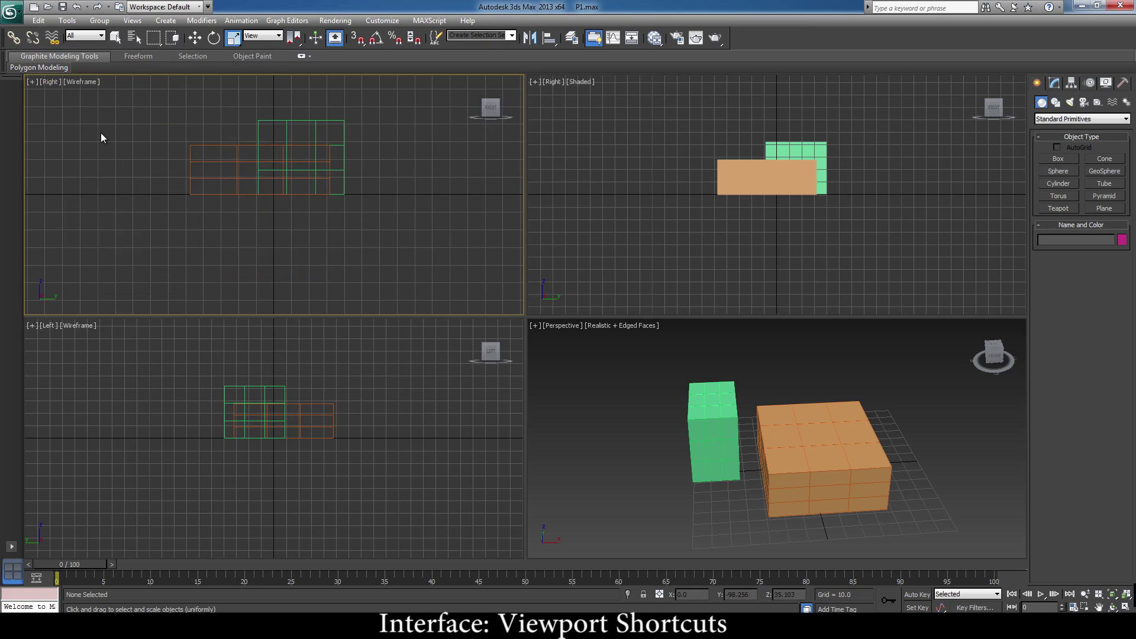
{"action": "key", "text": "l"}
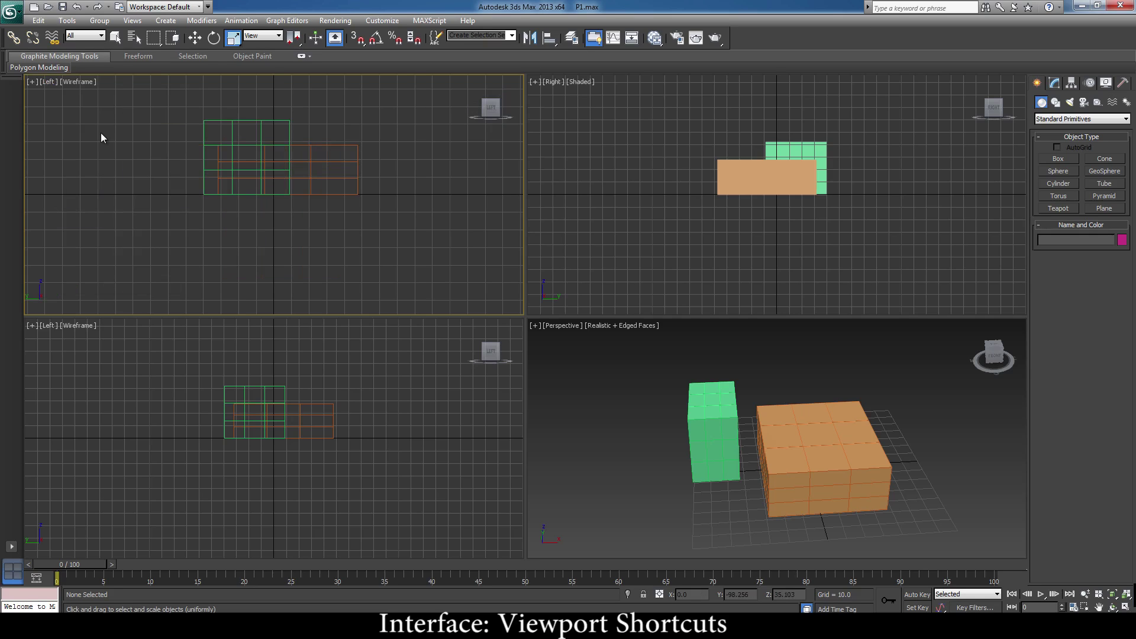
{"action": "key", "text": "t"}
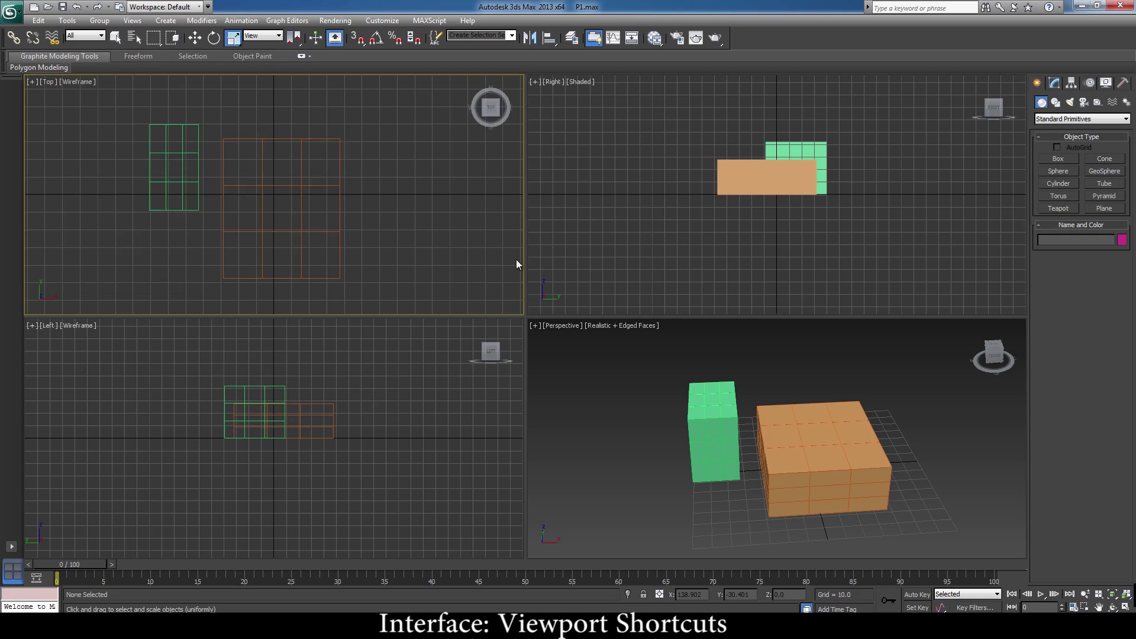
Select the green box, orbit the Perspective view around the boxes, and check its shading options.
{"action": "left_click", "coordinate": [713, 414]}
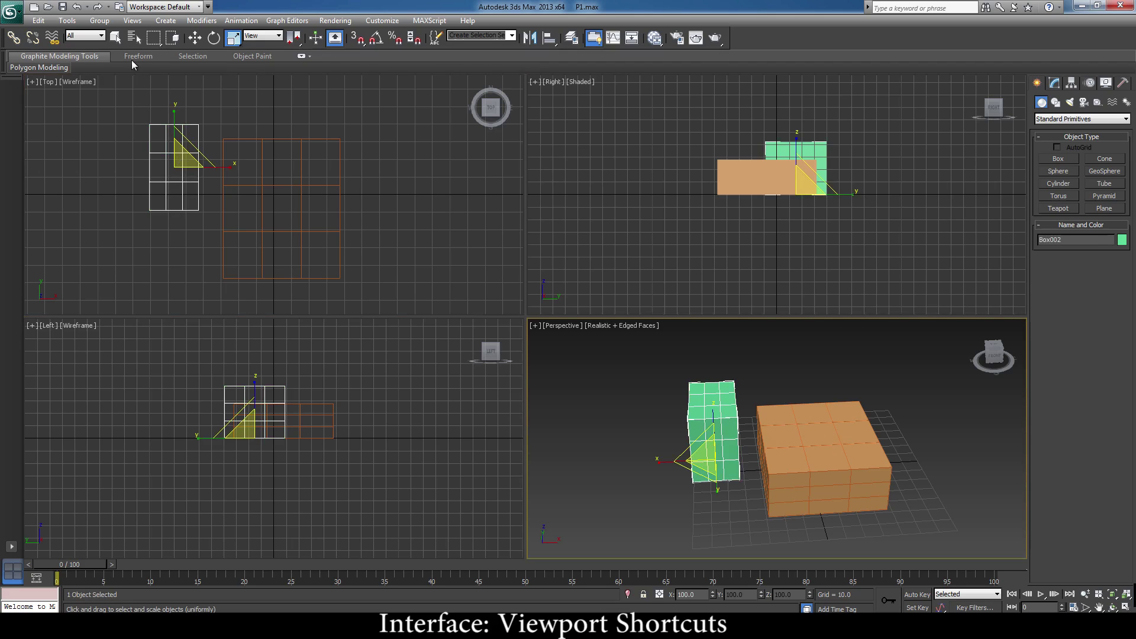
{"action": "left_click", "coordinate": [119, 41]}
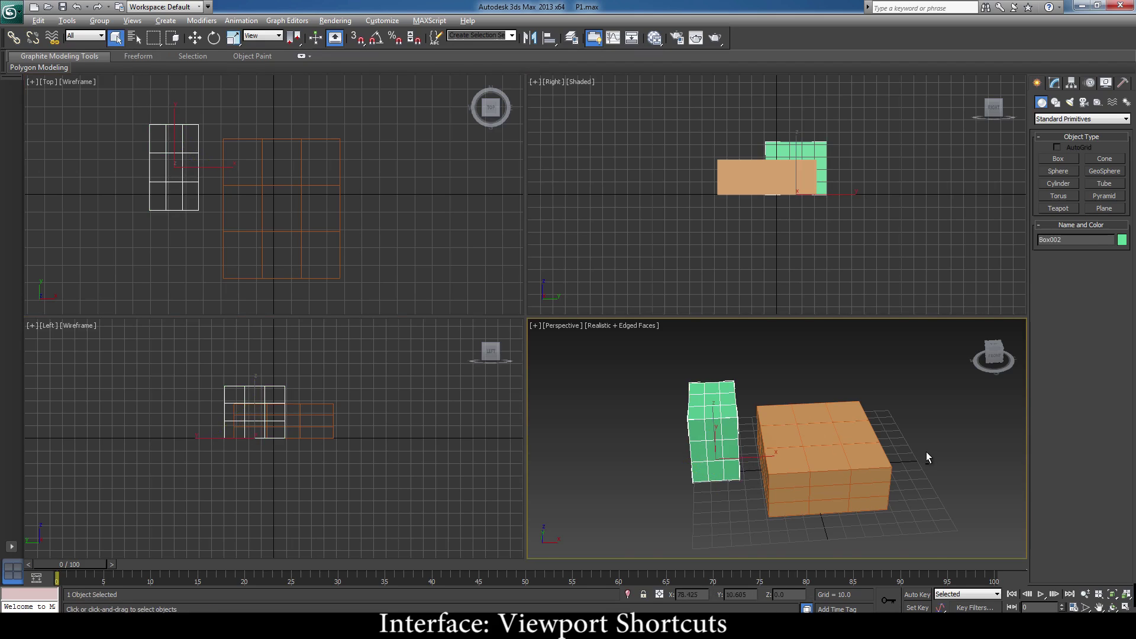
{"action": "middle_click_drag", "start_coordinate": [925, 452], "coordinate": [833, 469], "text": "alt"}
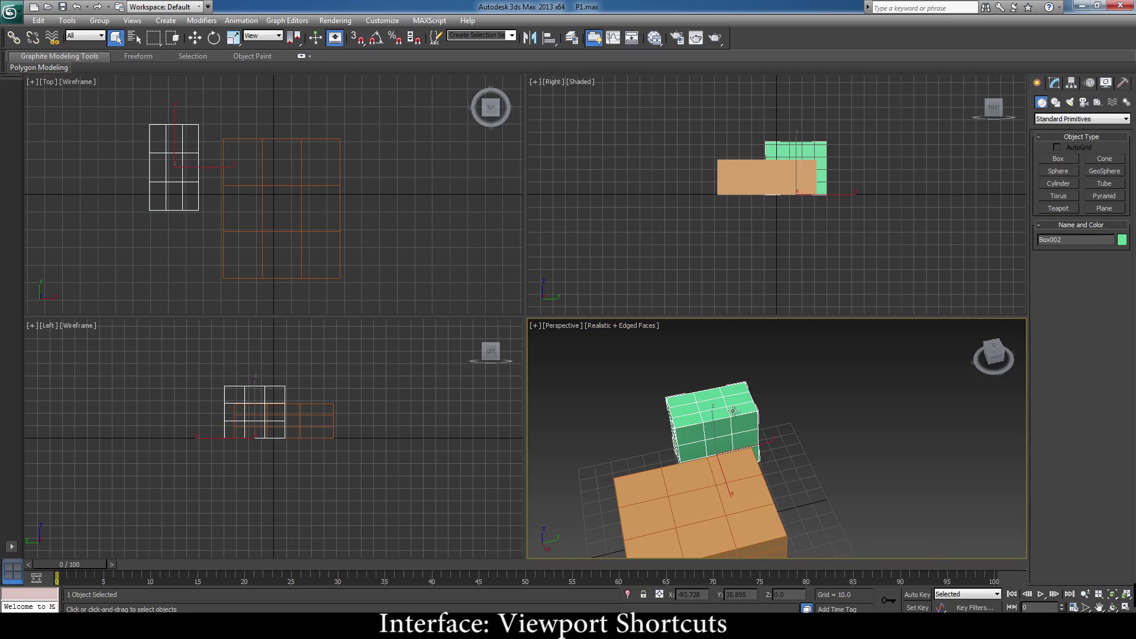
{"action": "left_click", "coordinate": [630, 326]}
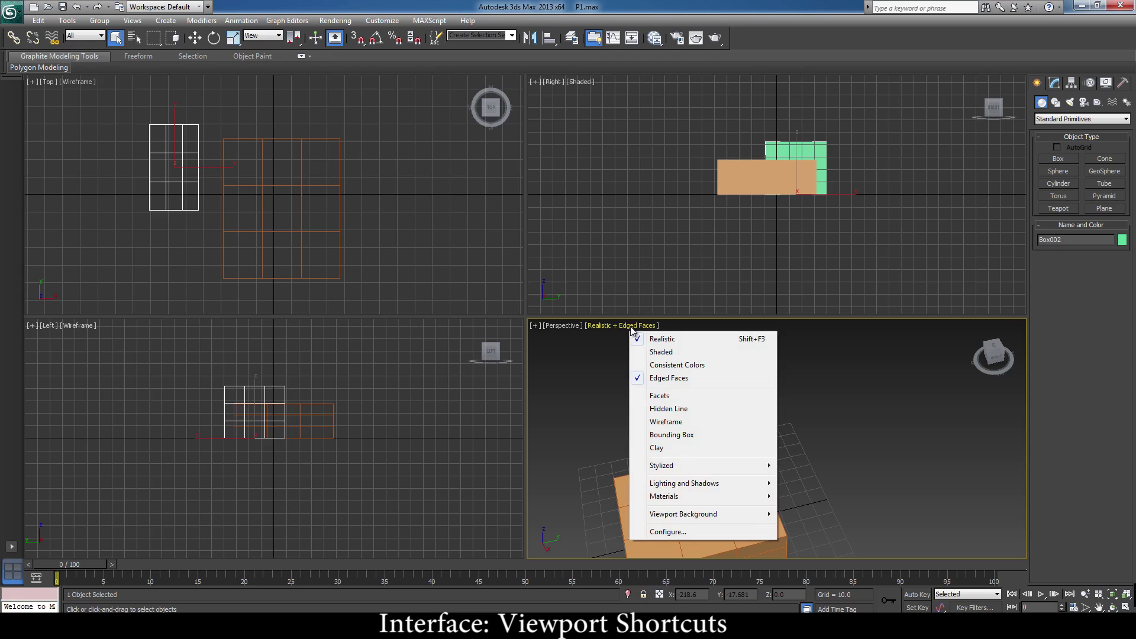
{"action": "left_click", "coordinate": [810, 435]}
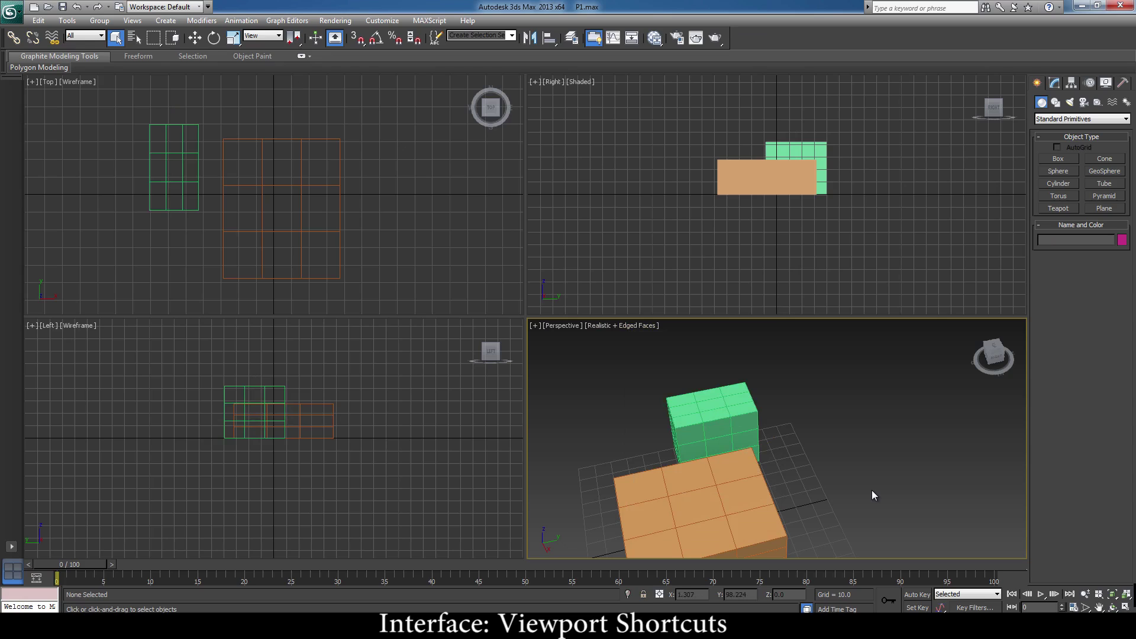
Switch to wireframe, orbit down to a low front view, then restore edged shading.
{"action": "key", "text": "F3"}
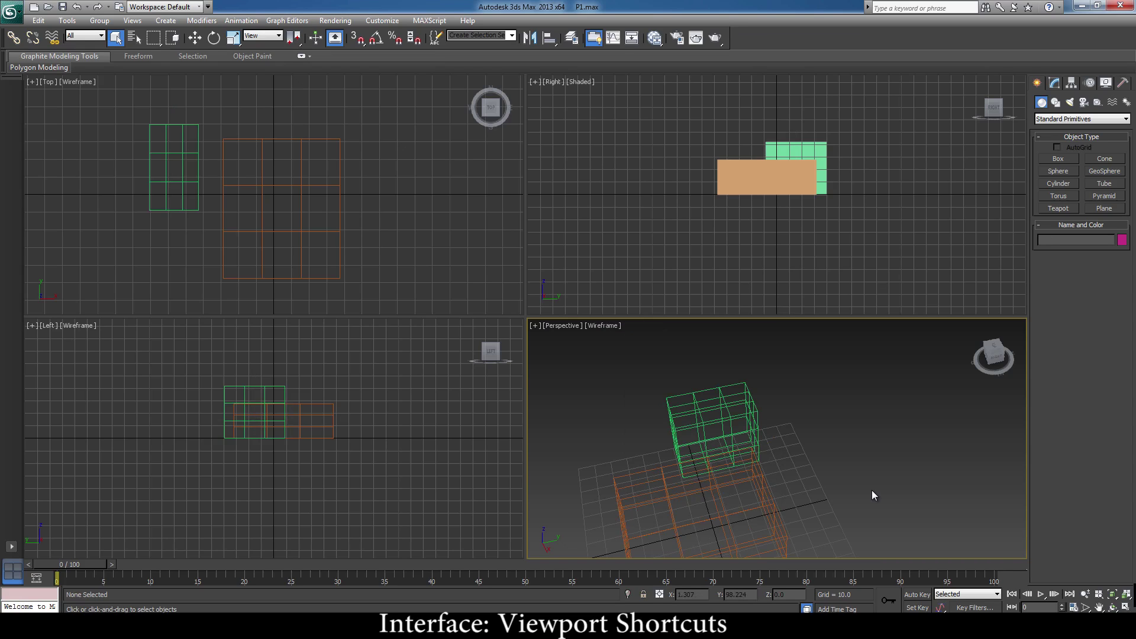
{"action": "middle_click_drag", "start_coordinate": [827, 478], "coordinate": [910, 453], "text": "alt"}
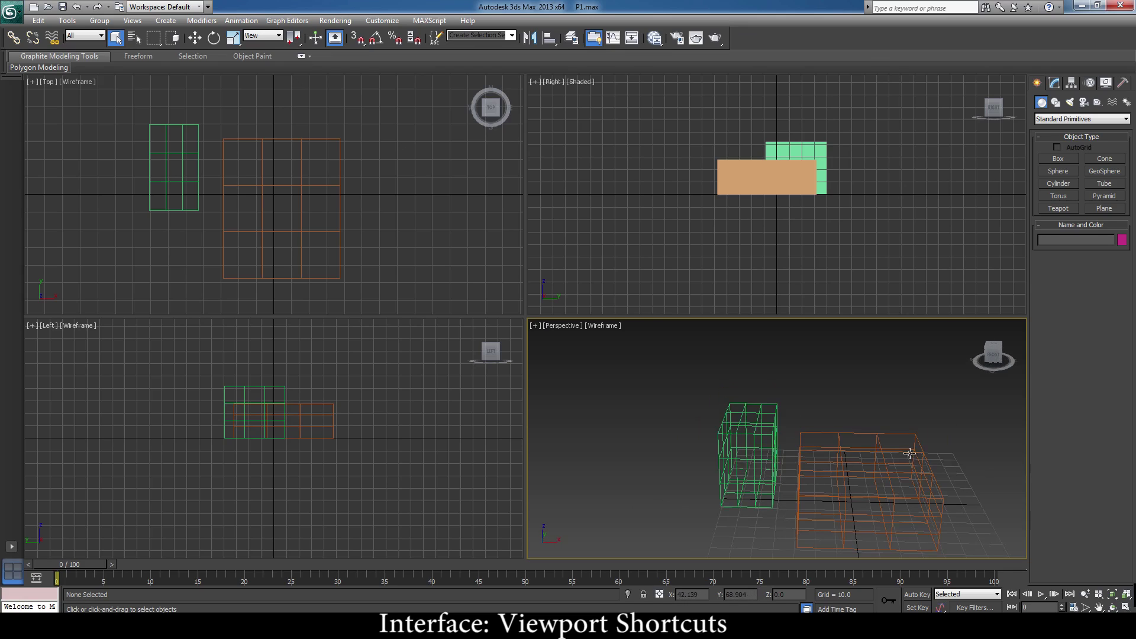
{"action": "key", "text": "F3"}
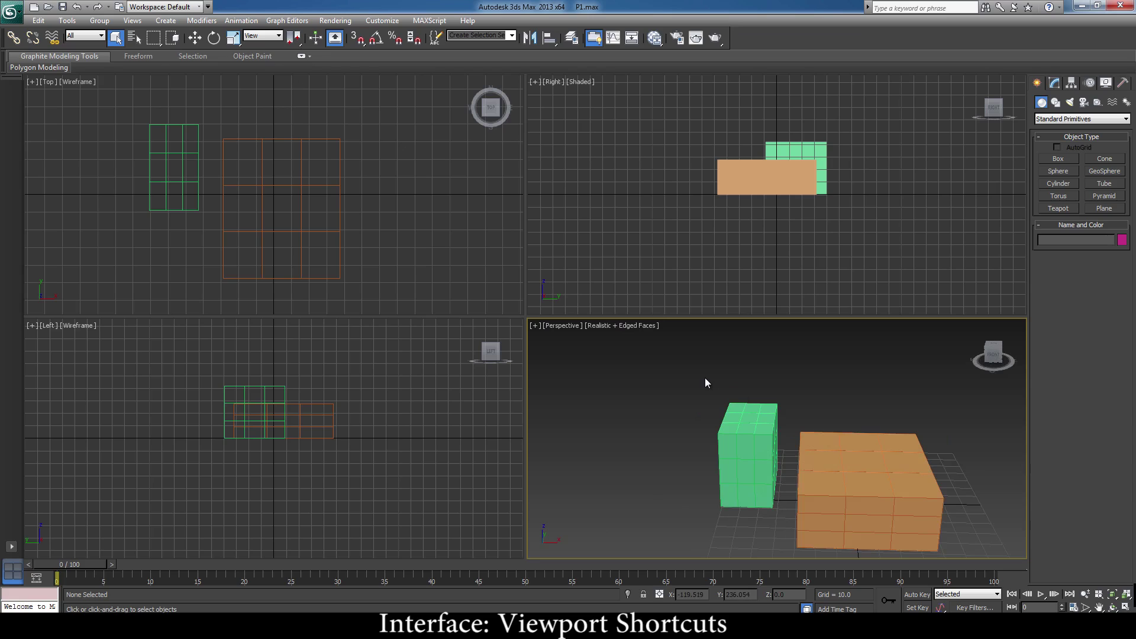
Orbit the Perspective view slightly, select the green box, check the shading options, then deselect.
{"action": "middle_click_drag", "start_coordinate": [796, 460], "coordinate": [719, 405], "text": "alt"}
{"action": "left_click", "coordinate": [719, 405]}
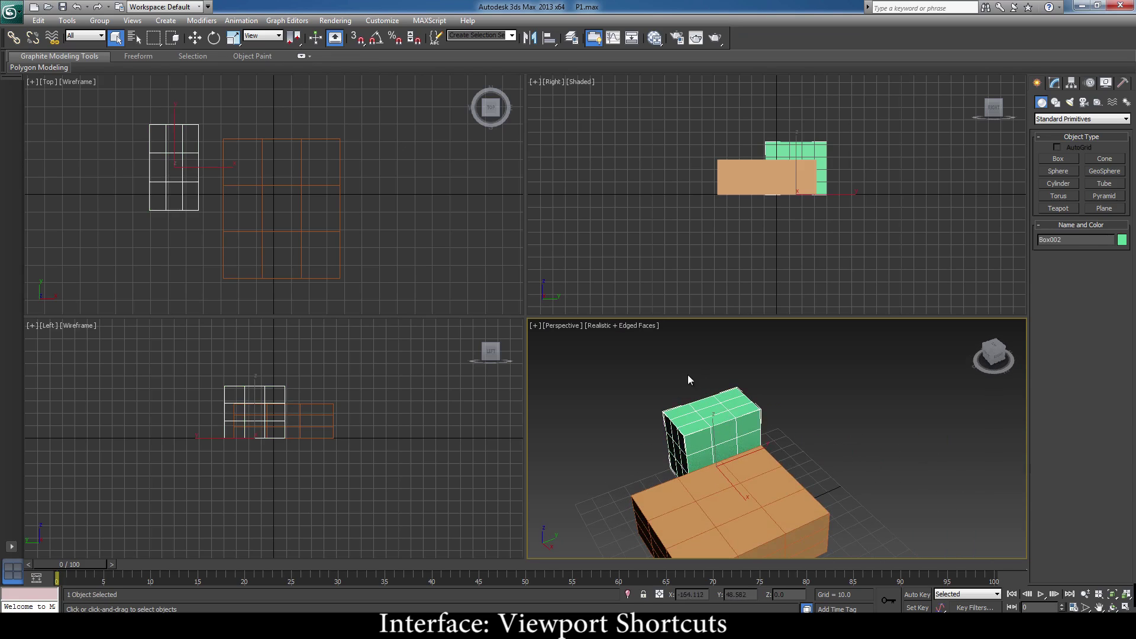
{"action": "left_click", "coordinate": [620, 328]}
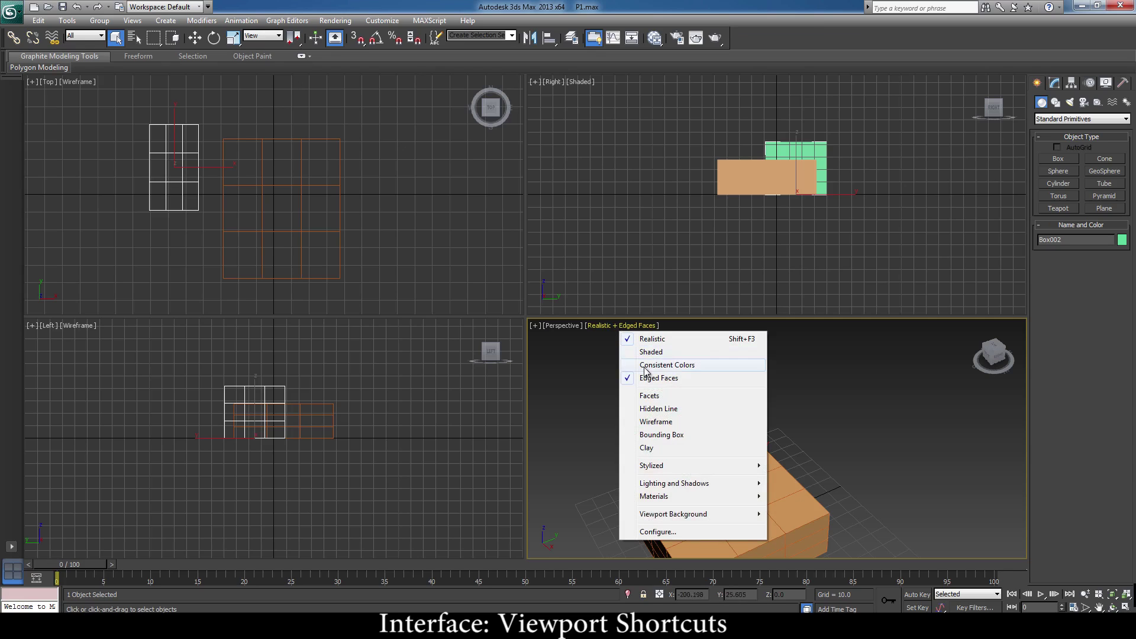
{"action": "left_click", "coordinate": [825, 419]}
{"action": "left_click", "coordinate": [824, 419]}
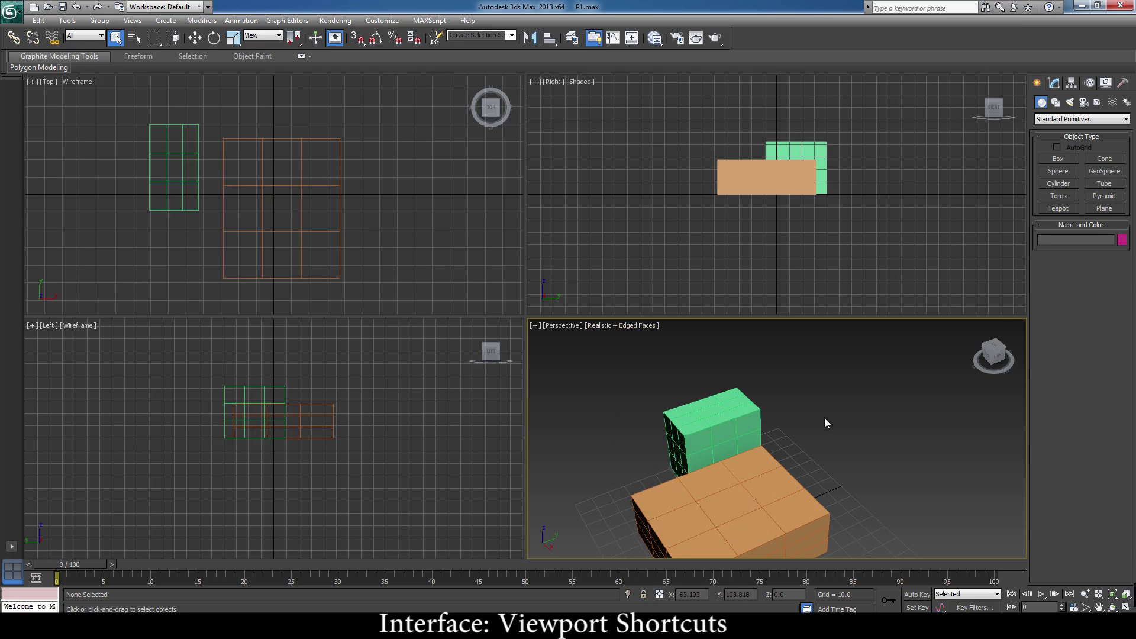
Toggle edged faces and wireframe with F4 and F3, ending in Realistic + Edged Faces shading.
{"action": "key", "text": "F4"}
{"action": "left_click", "coordinate": [723, 401]}
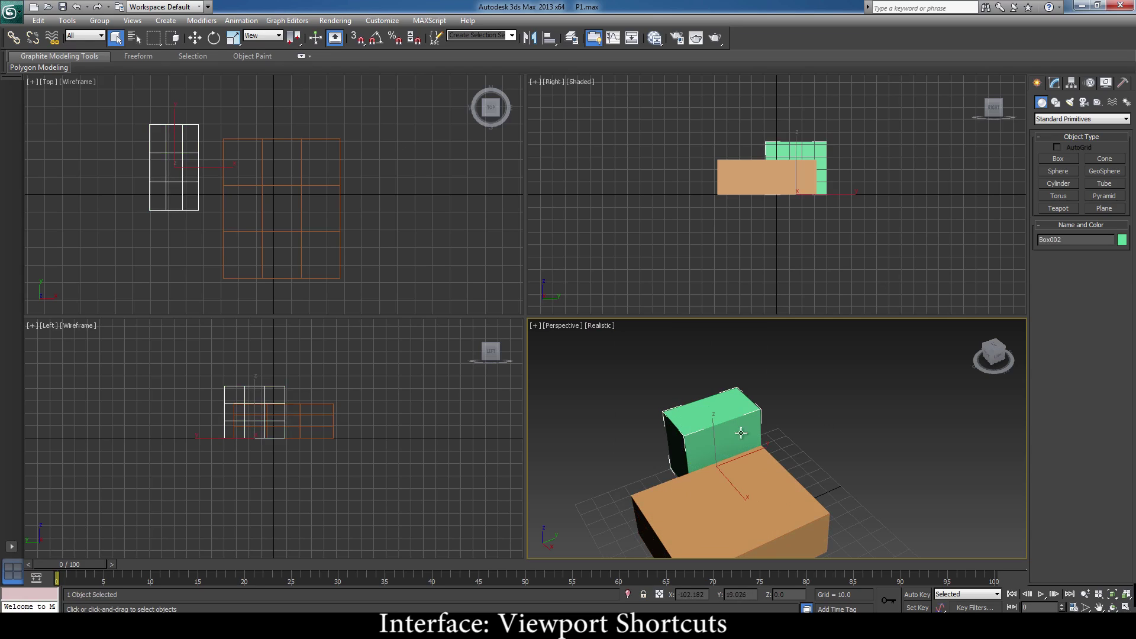
{"action": "key", "text": "F4"}
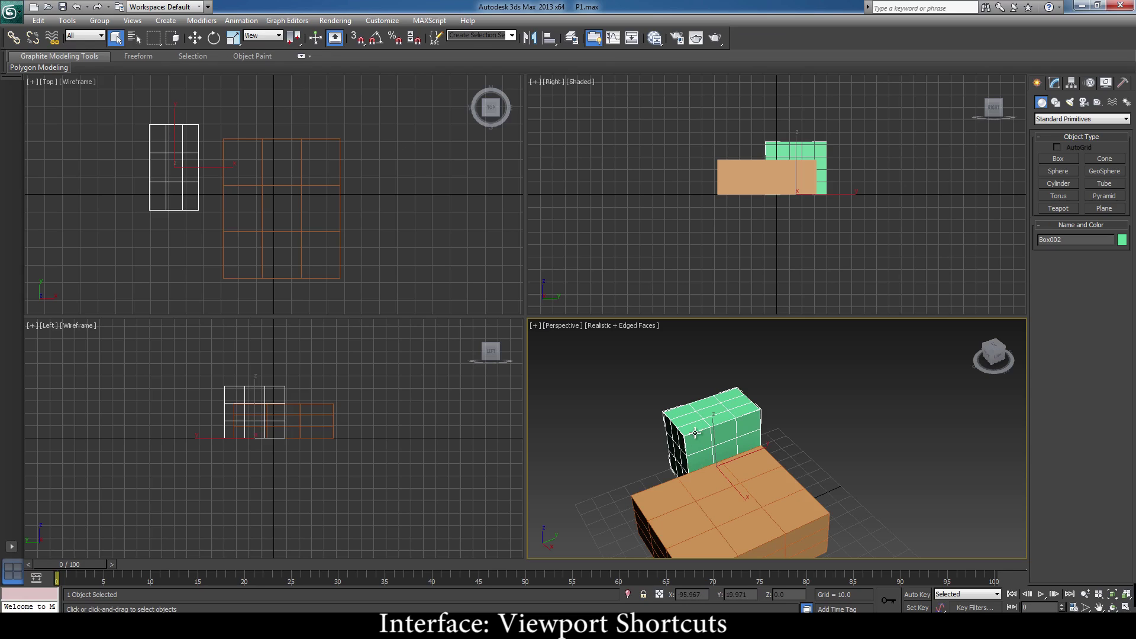
{"action": "key", "text": "F3"}
{"action": "key", "text": "F3"}
{"action": "key", "text": "F4"}
{"action": "key", "text": "F4"}
{"action": "left_click", "coordinate": [819, 432]}
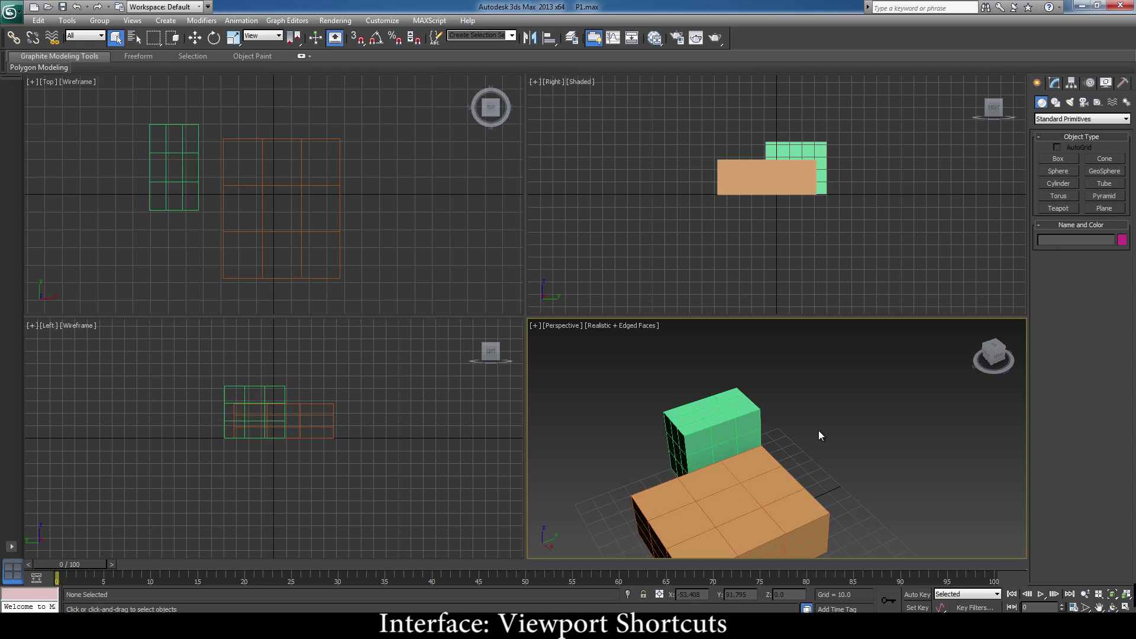
Reselect the green box, orbit around its top corner, and turn edge display off and back on.
{"action": "key", "text": "ctrl+z"}
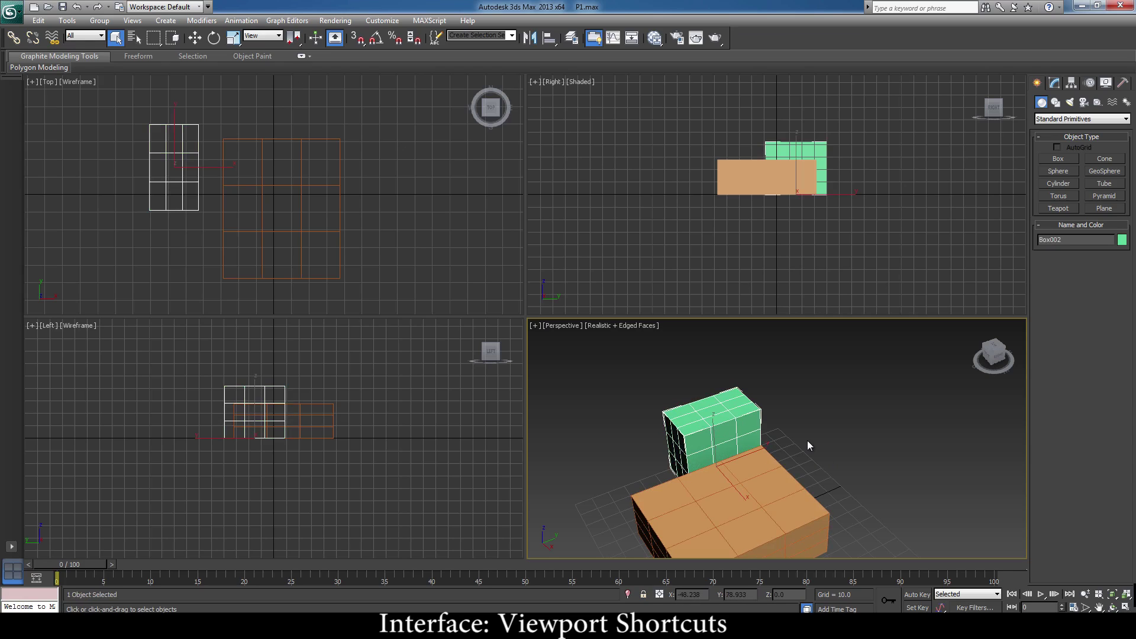
{"action": "scroll", "coordinate": [808, 440], "scroll_direction": "up", "scroll_amount": 6}
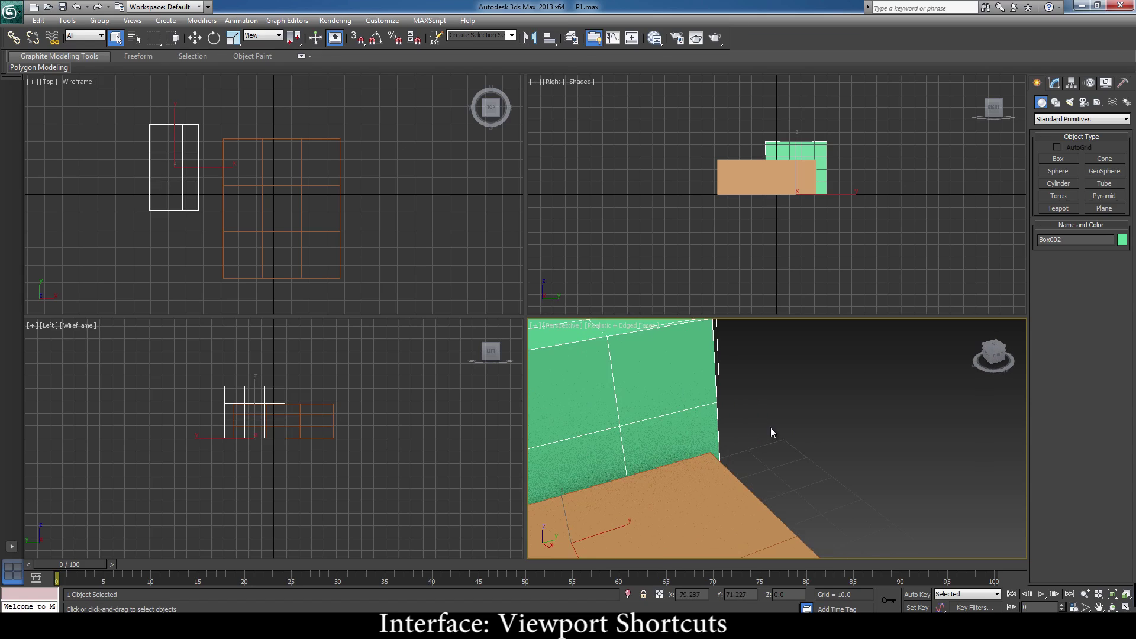
{"action": "middle_click_drag", "start_coordinate": [772, 433], "coordinate": [768, 373], "text": "alt"}
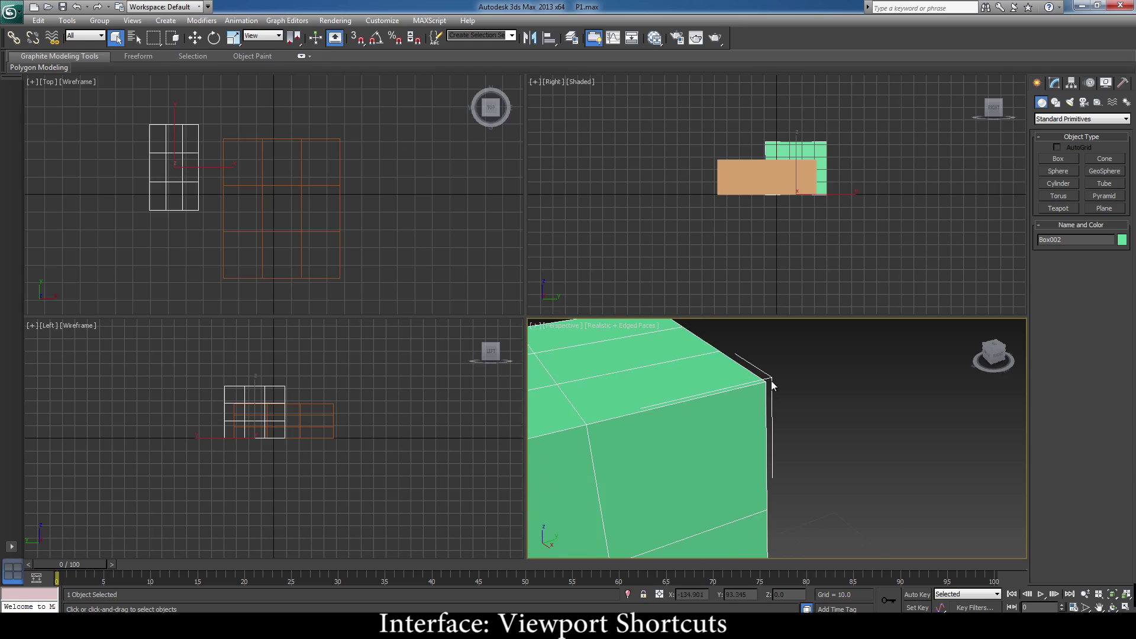
{"action": "key", "text": "F4"}
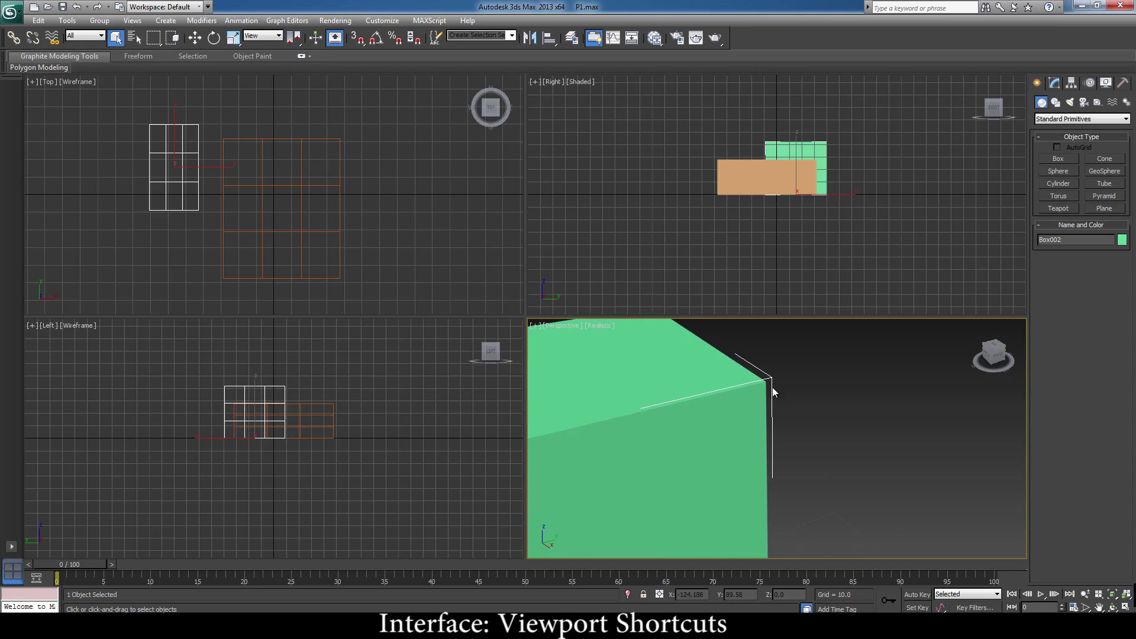
{"action": "left_click", "coordinate": [591, 325]}
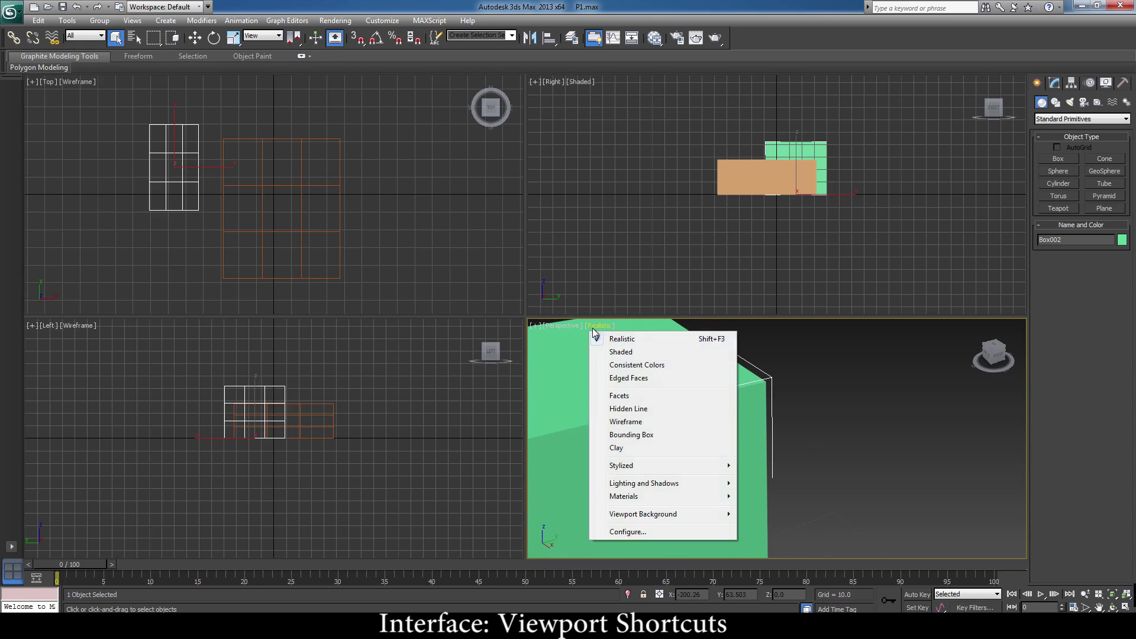
{"action": "left_click", "coordinate": [640, 389]}
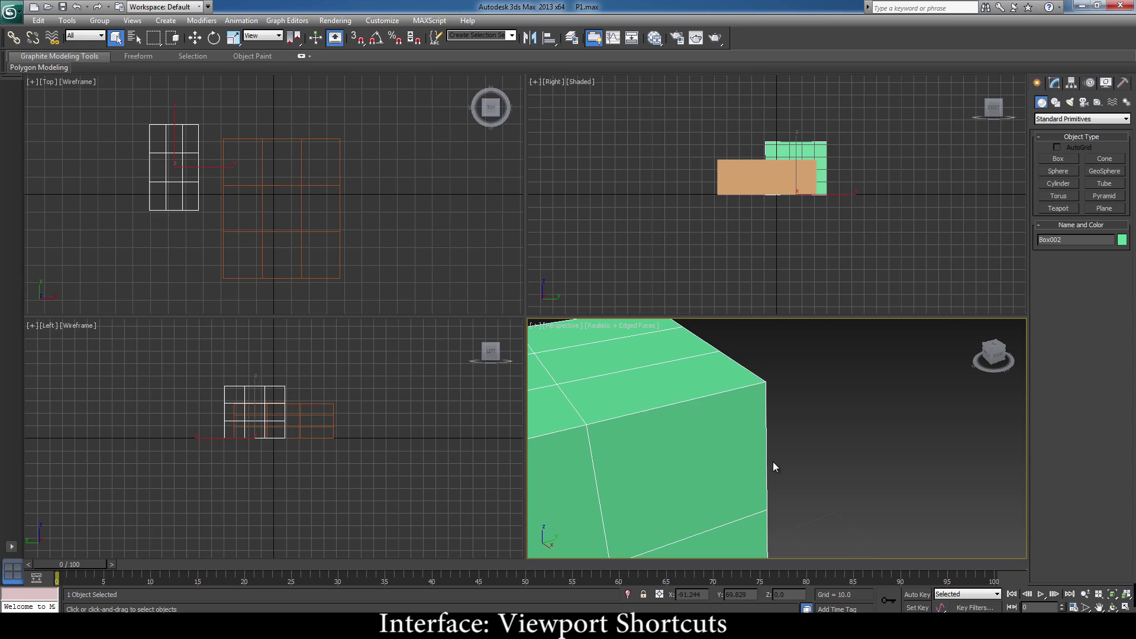
Zoom extents, pan and orbit around the boxes, then frame both boxes fully and orbit again.
{"action": "key", "text": "z"}
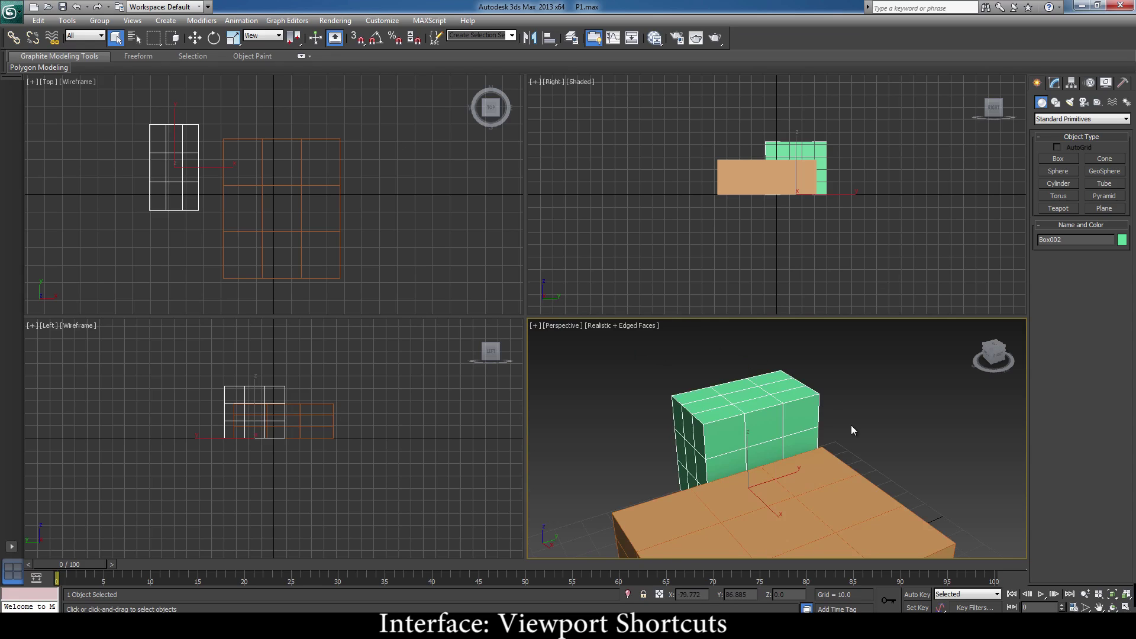
{"action": "middle_click_drag", "start_coordinate": [851, 425], "coordinate": [935, 410]}
{"action": "middle_click_drag", "start_coordinate": [720, 488], "coordinate": [637, 465]}
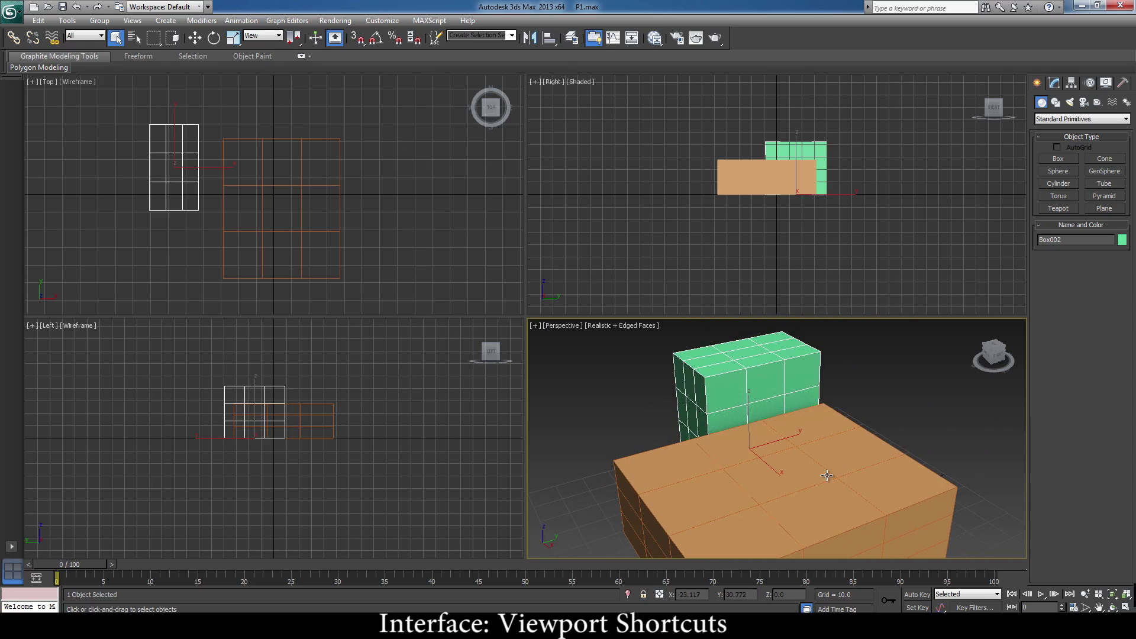
{"action": "middle_click_drag", "start_coordinate": [576, 460], "coordinate": [698, 465], "text": "alt"}
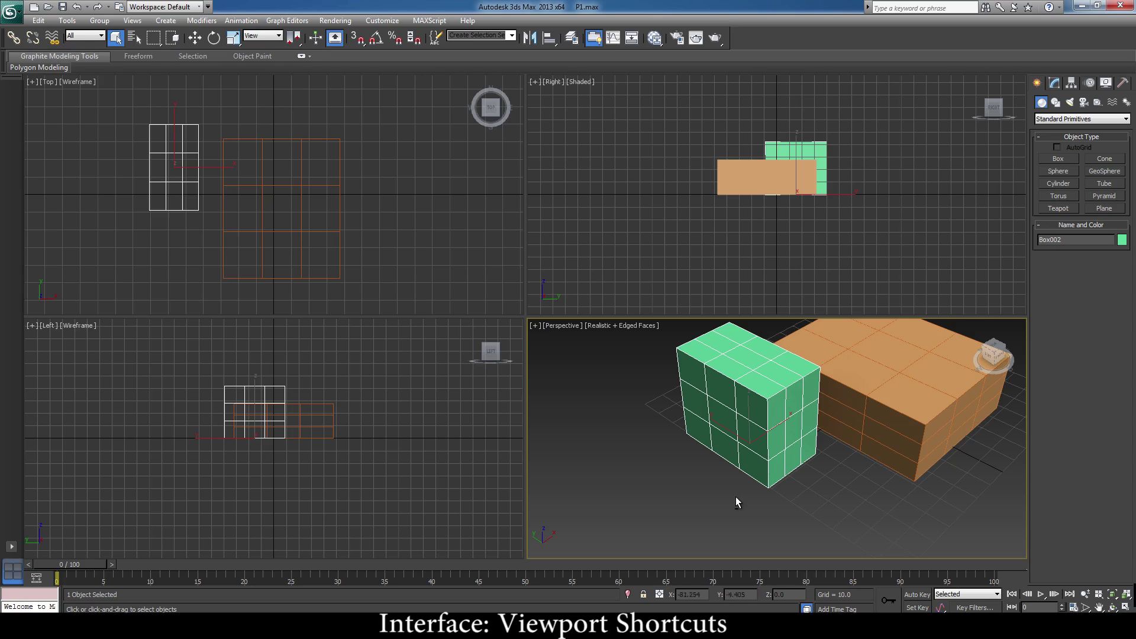
{"action": "middle_click_drag", "start_coordinate": [736, 497], "coordinate": [709, 495], "text": "alt"}
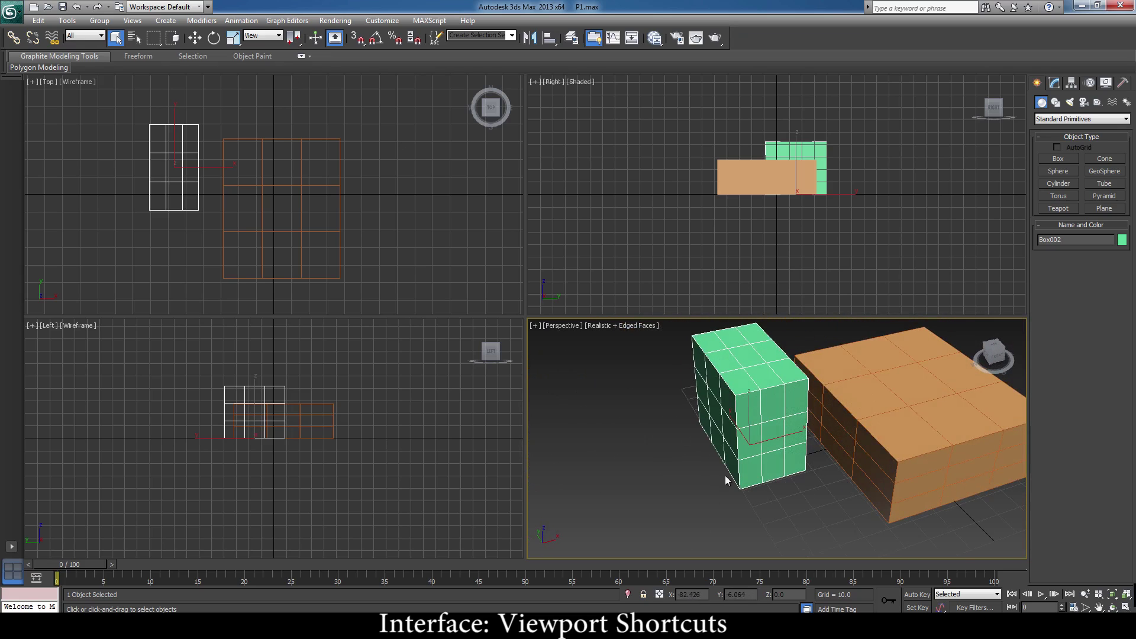
{"action": "key", "text": "ctrl+alt+z"}
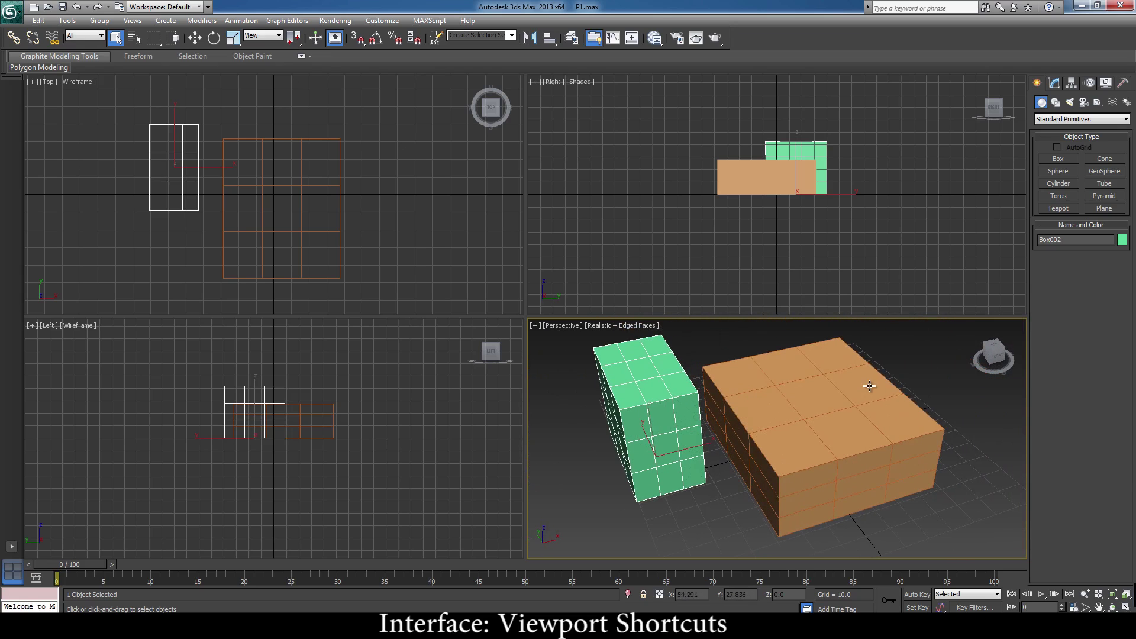
{"action": "middle_click_drag", "start_coordinate": [818, 400], "coordinate": [786, 394], "text": "alt"}
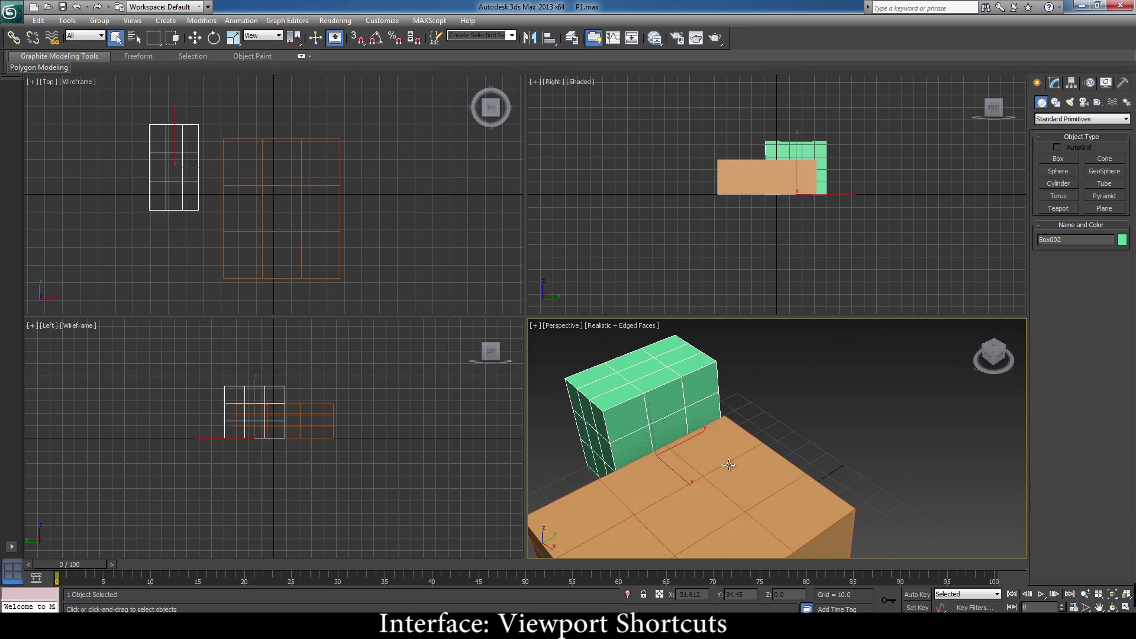
Deselect, orbit around both boxes, zoom extents, then select the orange box and orbit higher.
{"action": "left_click", "coordinate": [914, 393]}
{"action": "middle_click_drag", "start_coordinate": [864, 418], "coordinate": [910, 428], "text": "alt"}
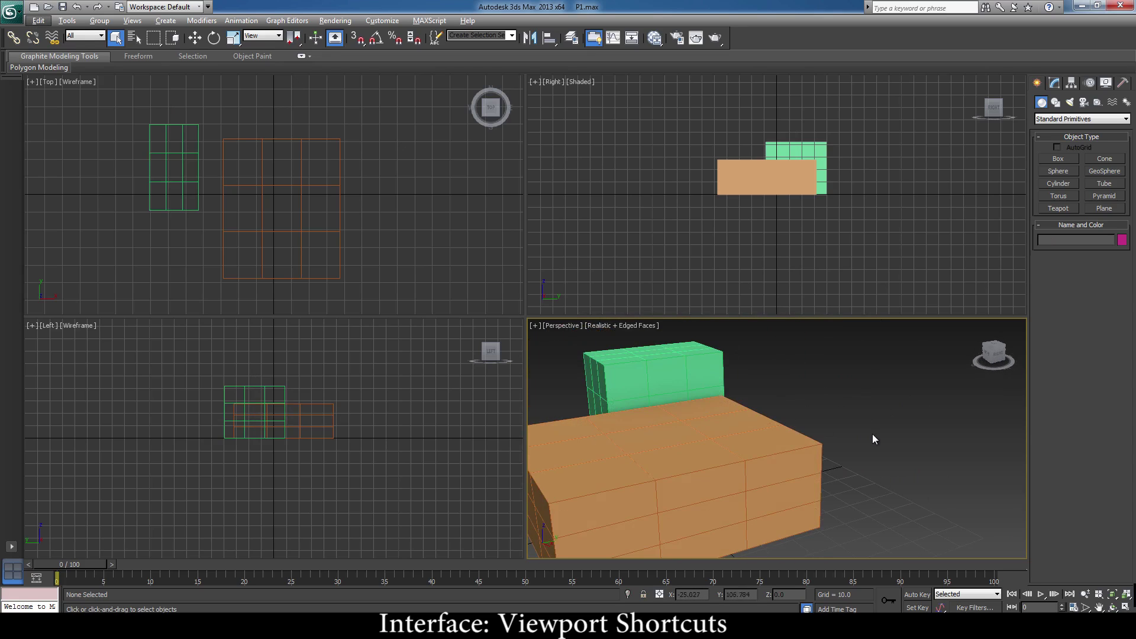
{"action": "middle_click_drag", "start_coordinate": [936, 442], "coordinate": [691, 574], "text": "alt"}
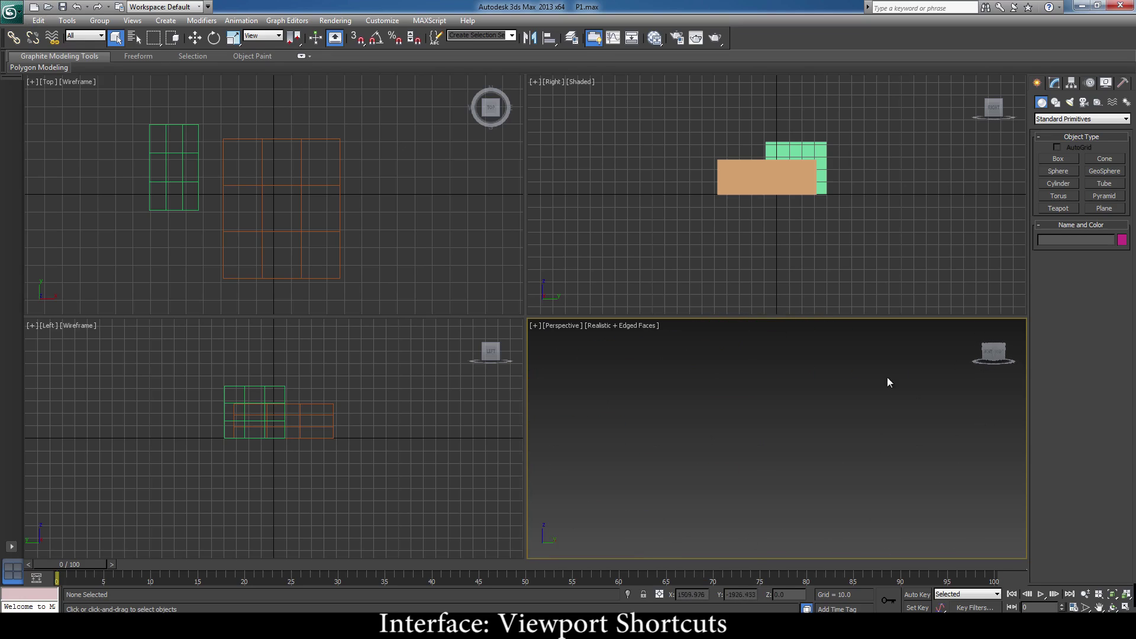
{"action": "key", "text": "z"}
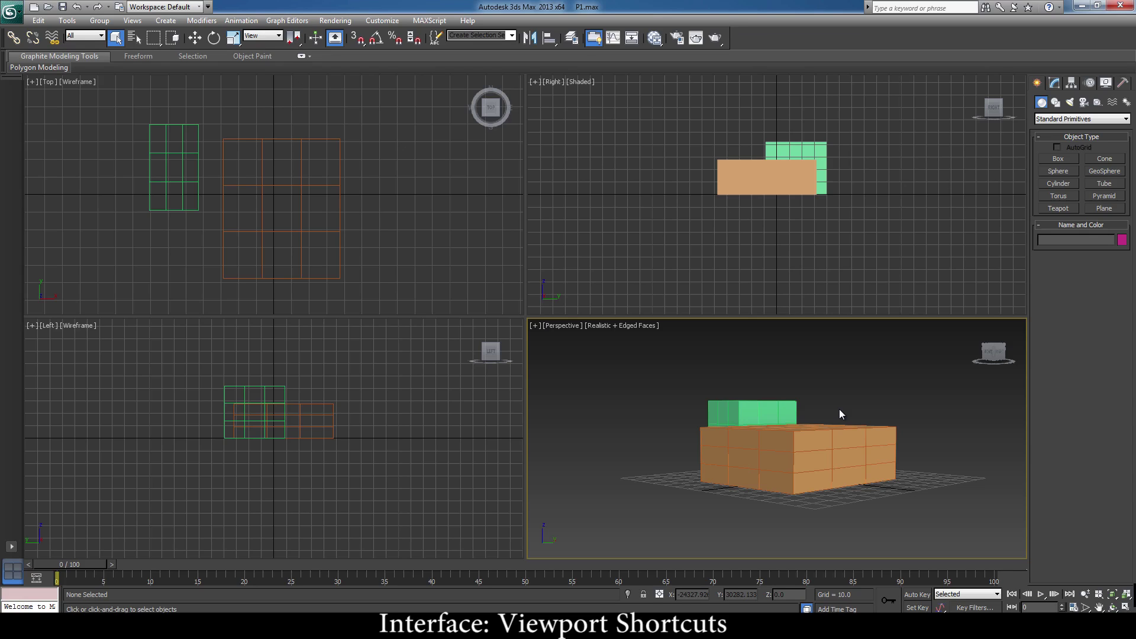
{"action": "left_click", "coordinate": [817, 478]}
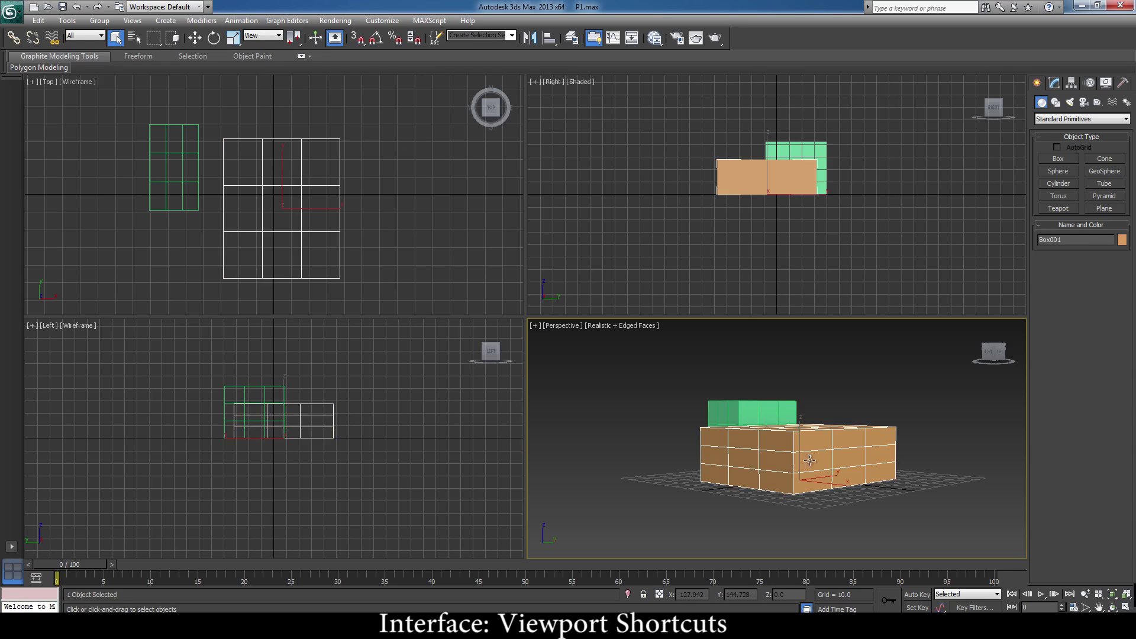
{"action": "middle_click_drag", "start_coordinate": [885, 509], "coordinate": [911, 434], "text": "alt"}
Clear the orange box selection in the Perspective view.
{"action": "left_click", "coordinate": [912, 441]}
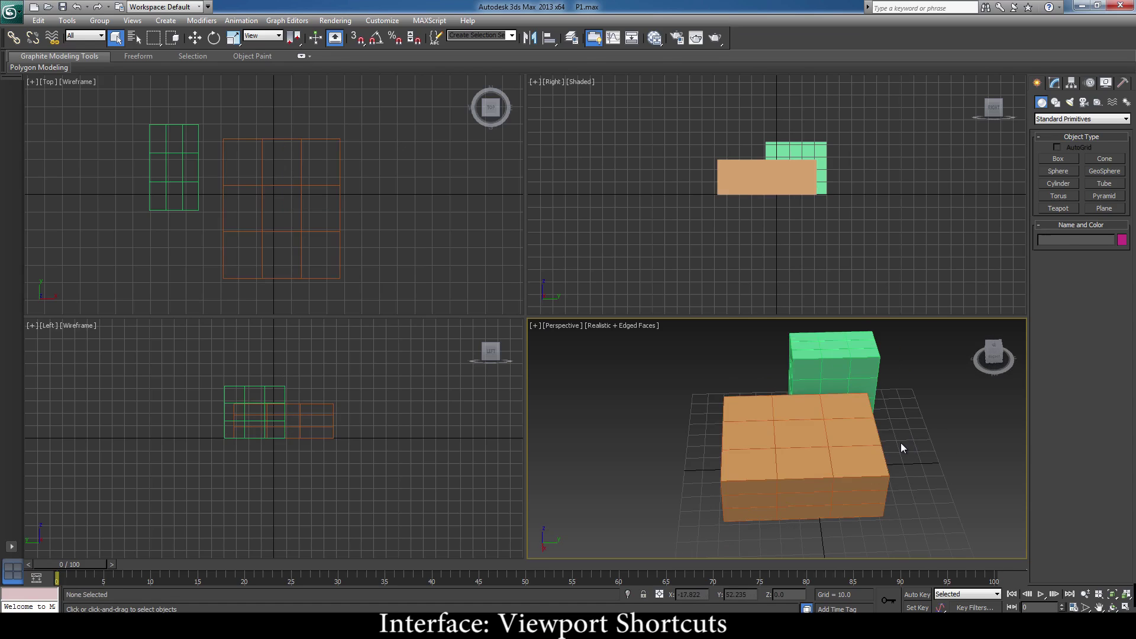
{"action": "left_click", "coordinate": [852, 405]}
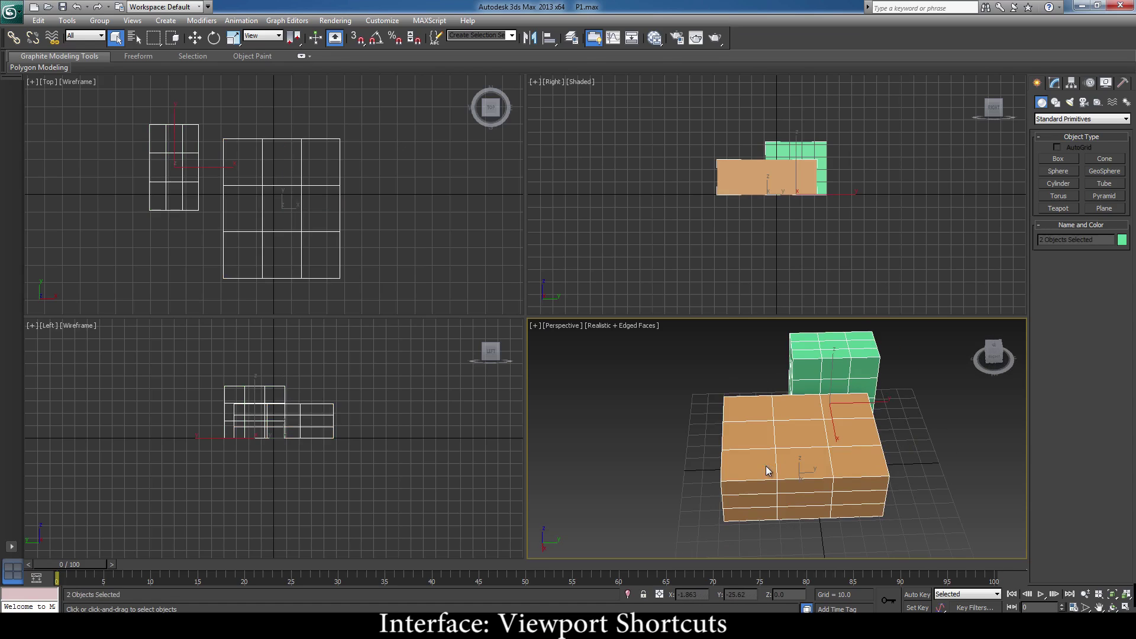
{"action": "left_click", "coordinate": [956, 431]}
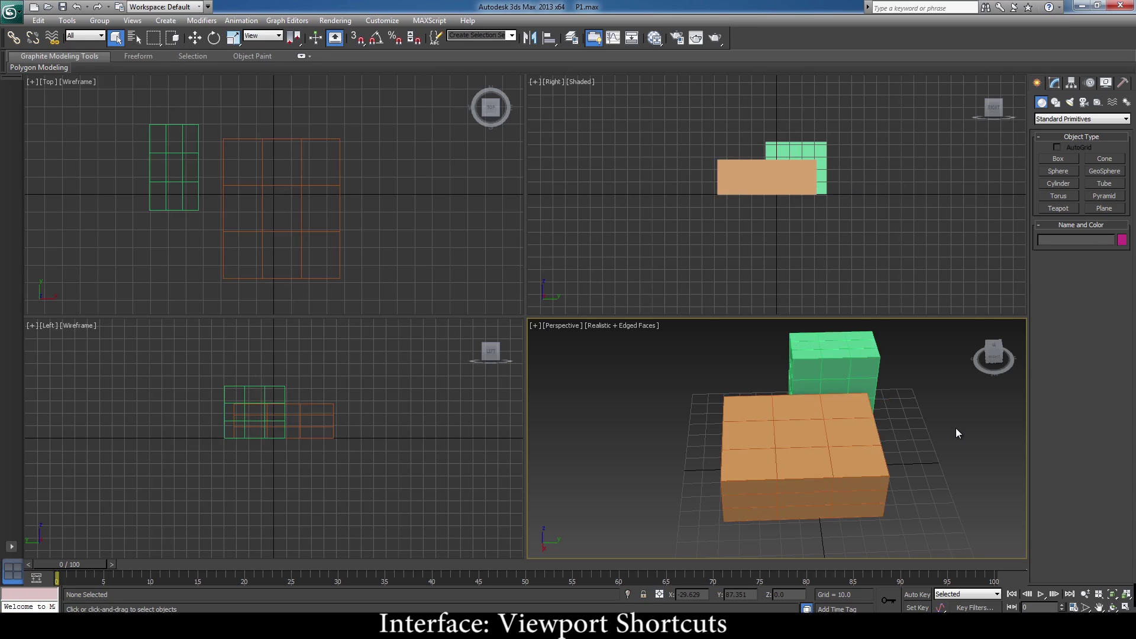
Open Customize User Interface to the mouse navigation settings and pick the Zoom action.
{"action": "left_click", "coordinate": [385, 22]}
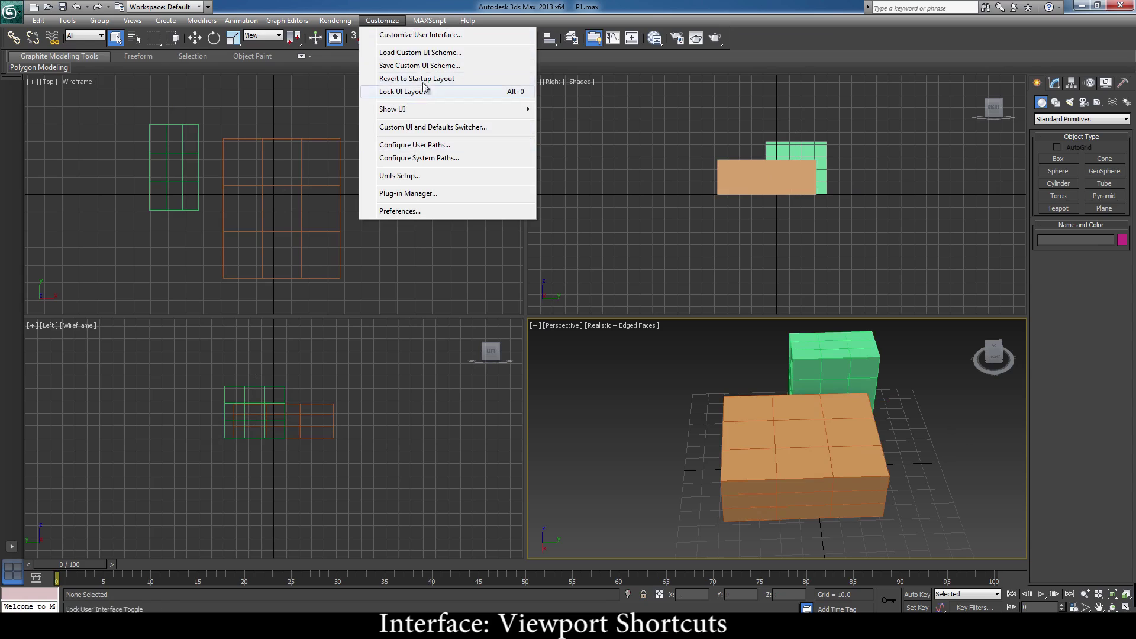
{"action": "left_click", "coordinate": [430, 36]}
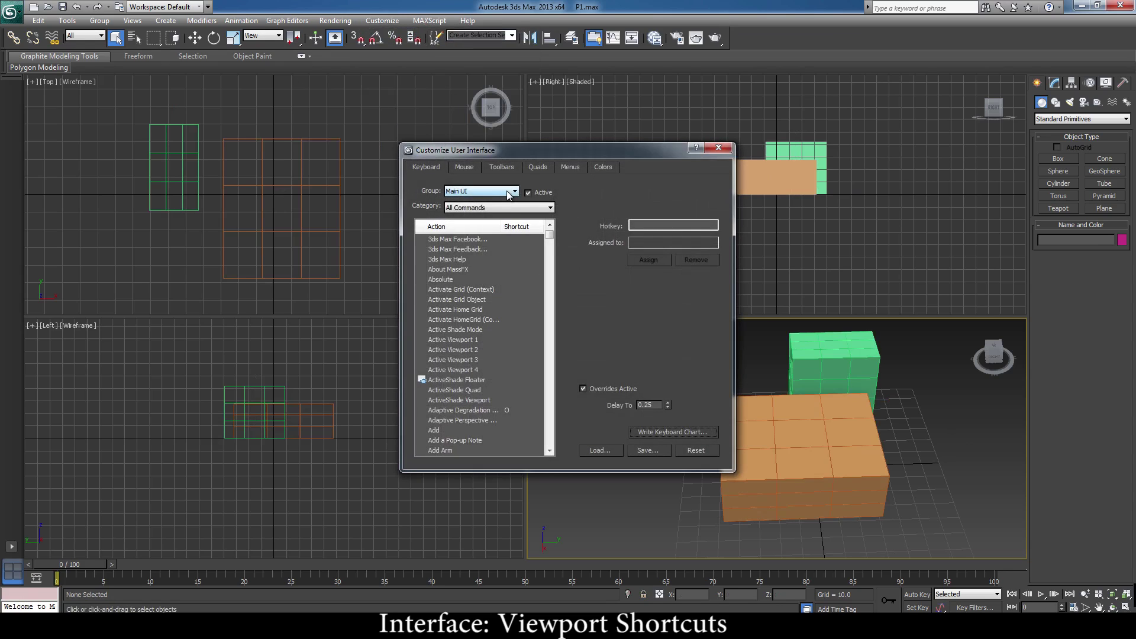
{"action": "left_click", "coordinate": [474, 168]}
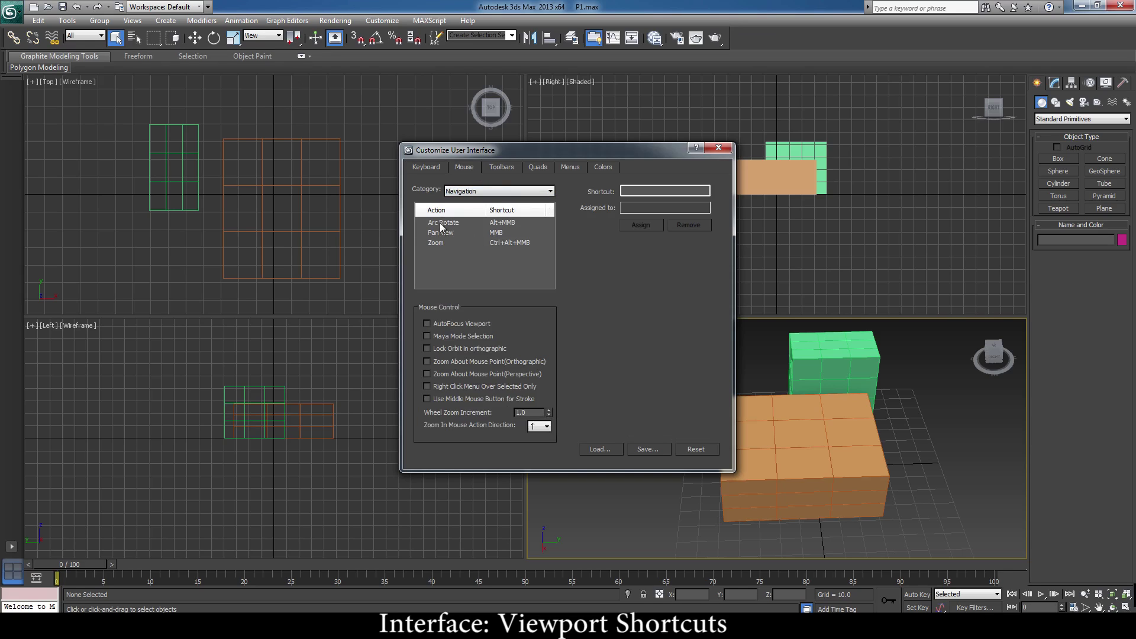
{"action": "left_click", "coordinate": [446, 243]}
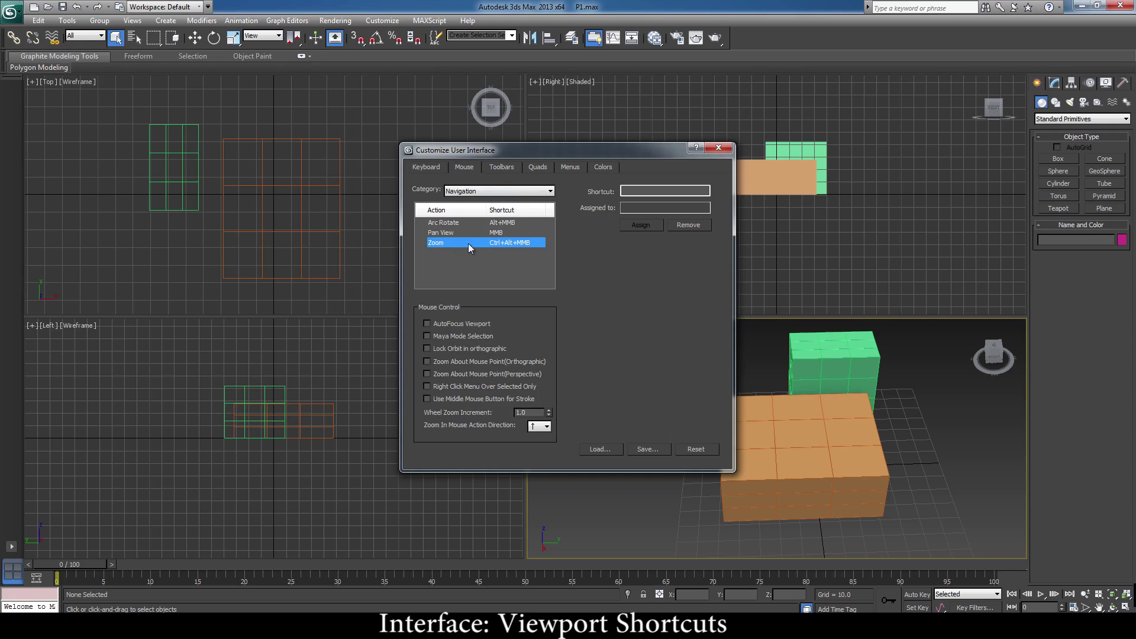
Close Customize User Interface, select the orange box, and zoom in and out with the wheel.
{"action": "left_click", "coordinate": [719, 148]}
{"action": "left_click", "coordinate": [792, 451]}
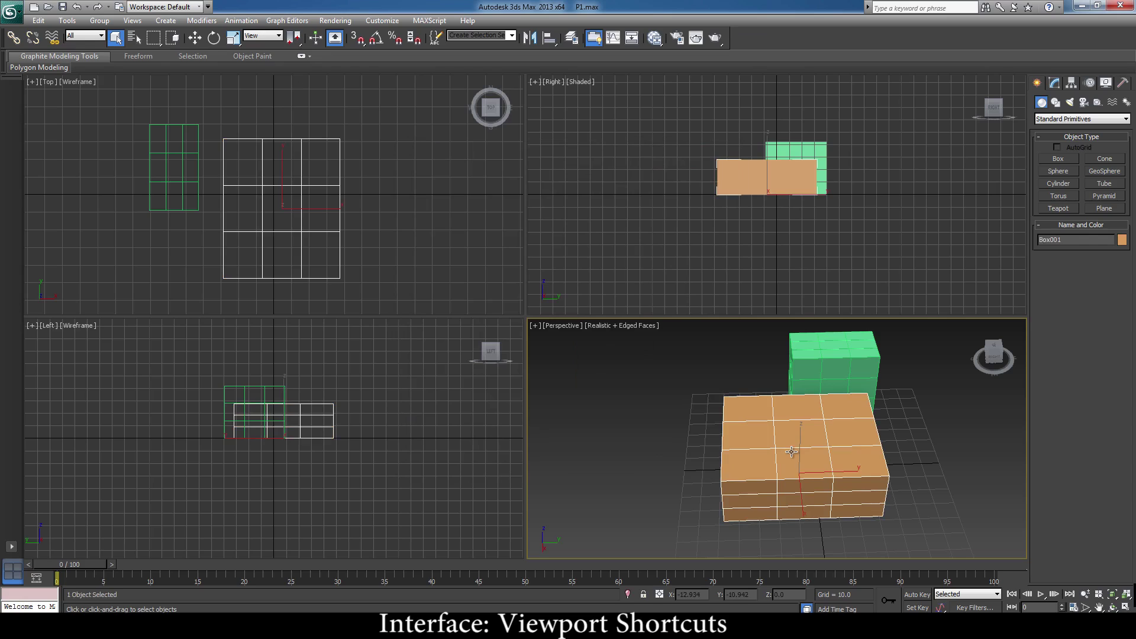
{"action": "scroll", "coordinate": [793, 452], "scroll_direction": "up", "scroll_amount": 6}
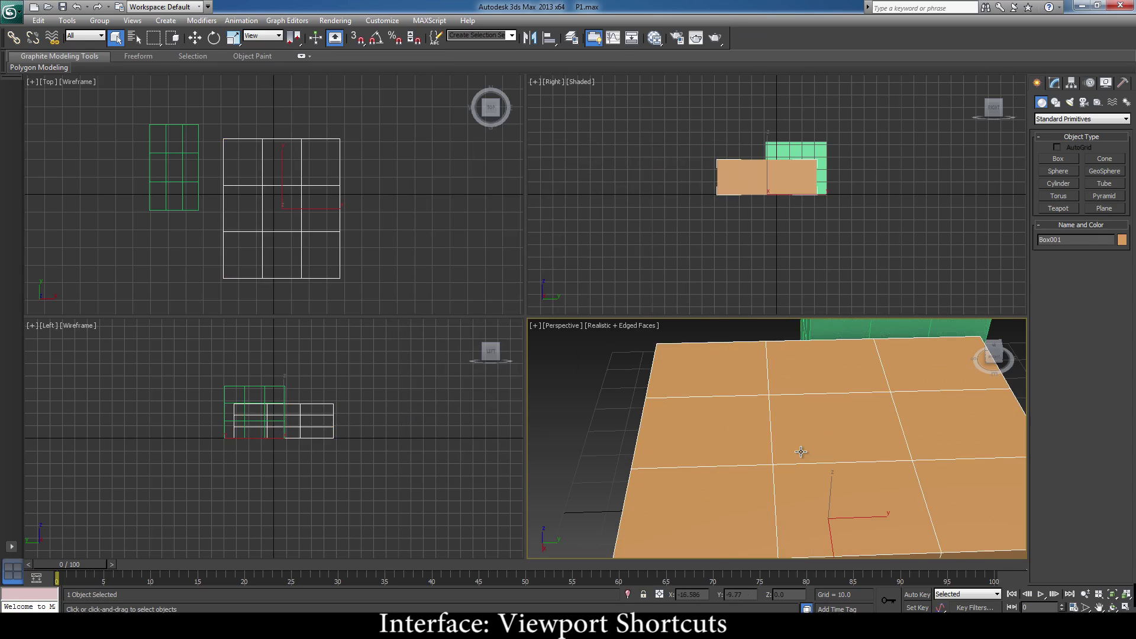
{"action": "scroll", "coordinate": [801, 451], "scroll_direction": "down", "scroll_amount": 8}
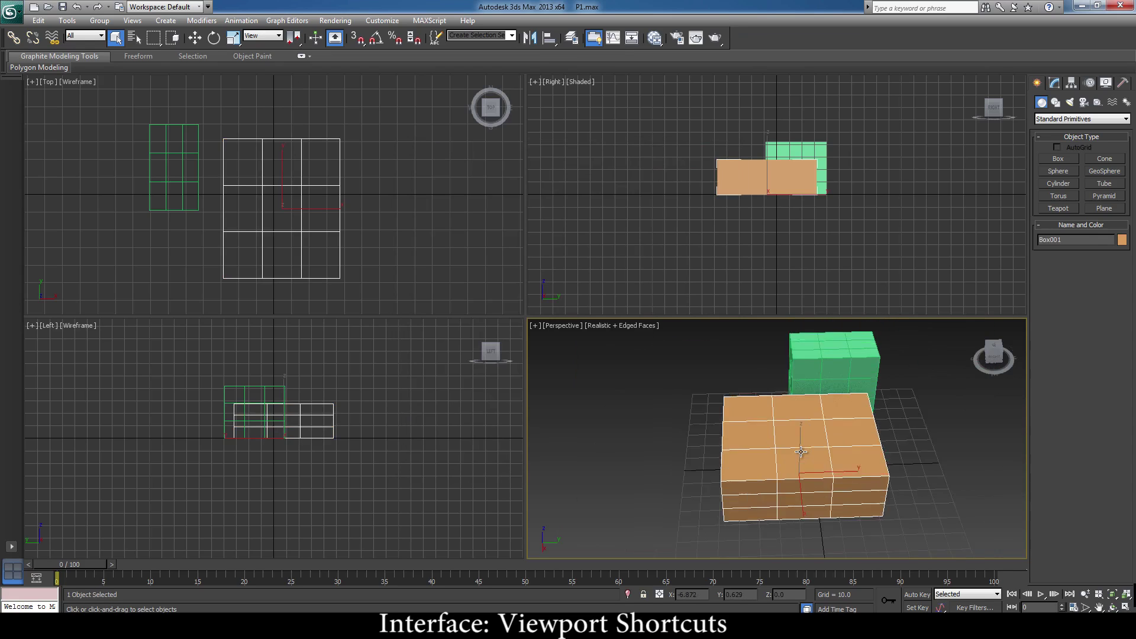
{"action": "scroll", "coordinate": [800, 451], "scroll_direction": "up", "scroll_amount": 6}
{"action": "scroll", "coordinate": [800, 451], "scroll_direction": "up", "scroll_amount": 3}
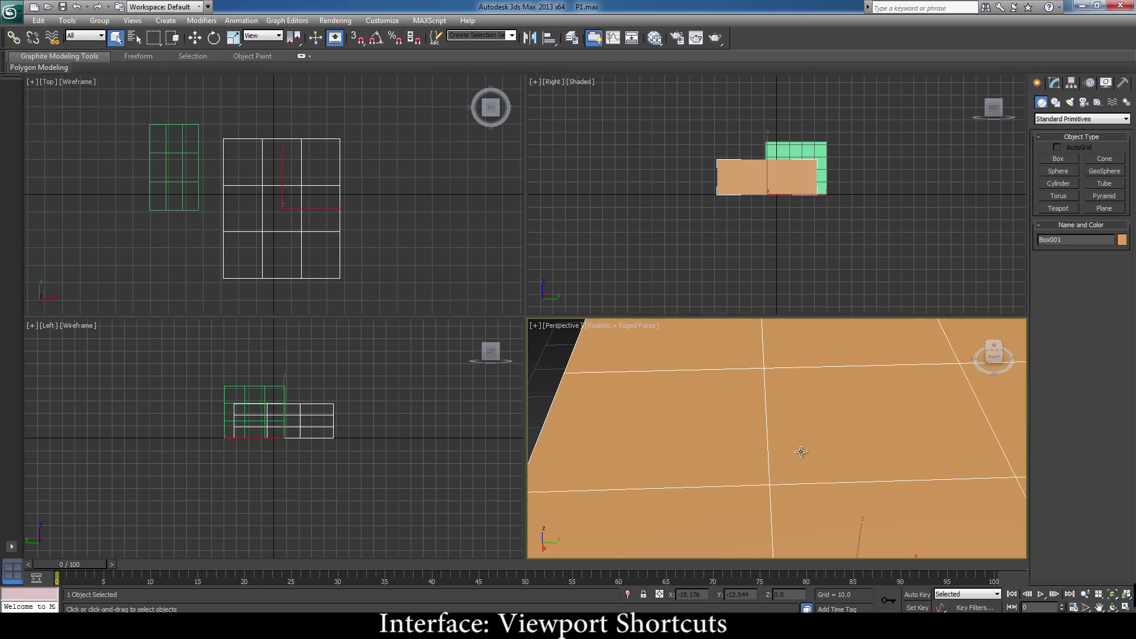
{"action": "scroll", "coordinate": [801, 452], "scroll_direction": "up", "scroll_amount": 2}
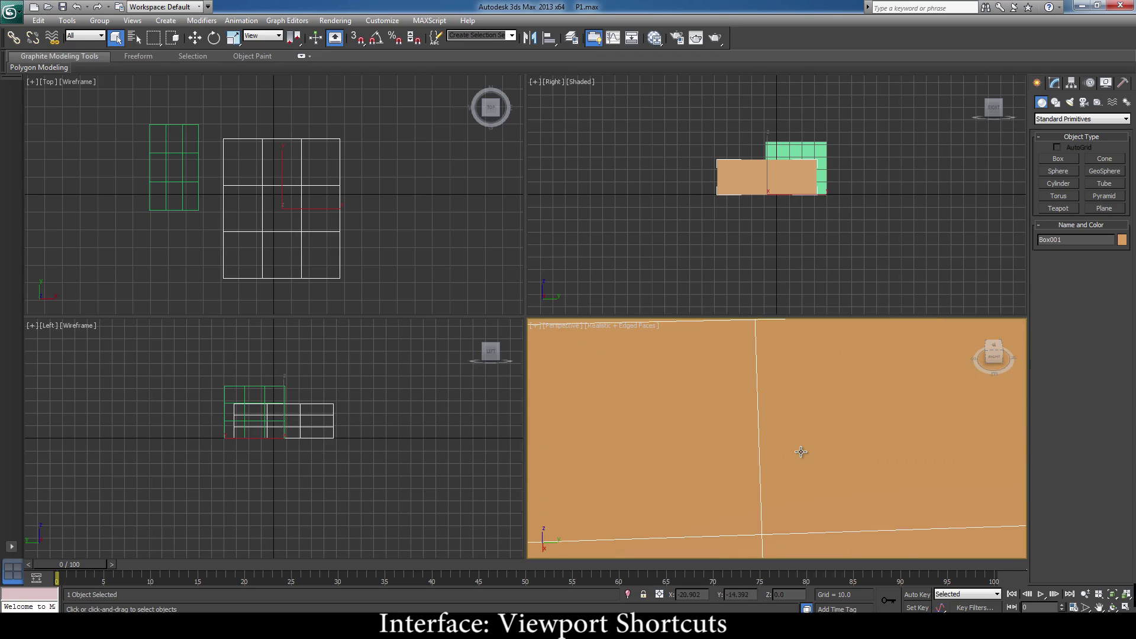
{"action": "scroll", "coordinate": [800, 452], "scroll_direction": "down", "scroll_amount": 2}
{"action": "scroll", "coordinate": [800, 451], "scroll_direction": "up", "scroll_amount": 1}
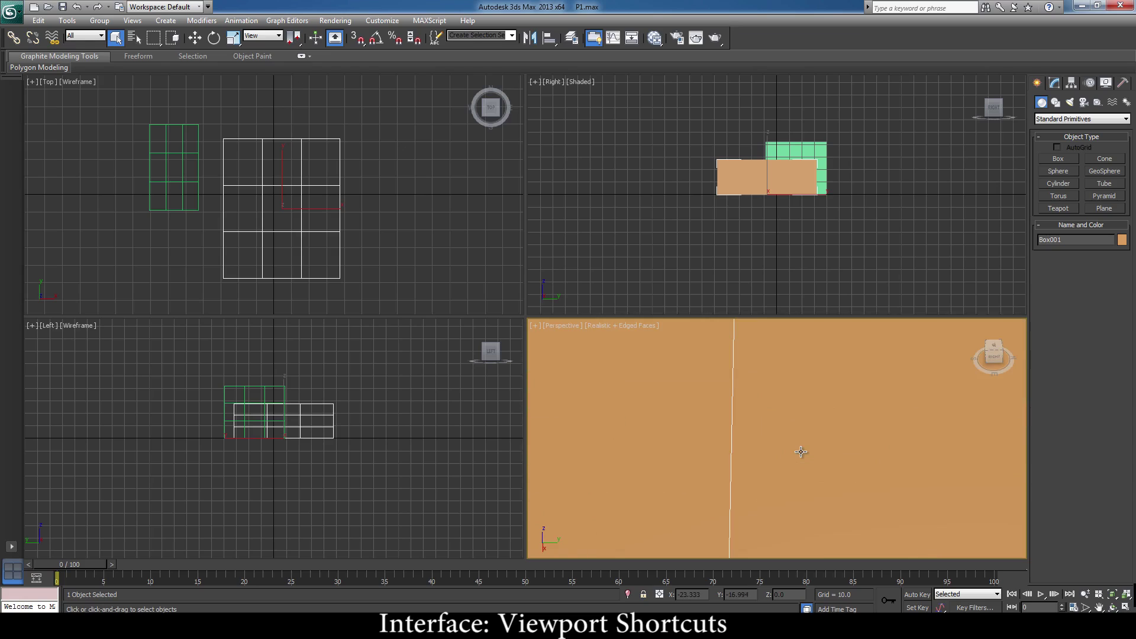
{"action": "scroll", "coordinate": [801, 452], "scroll_direction": "down", "scroll_amount": 5}
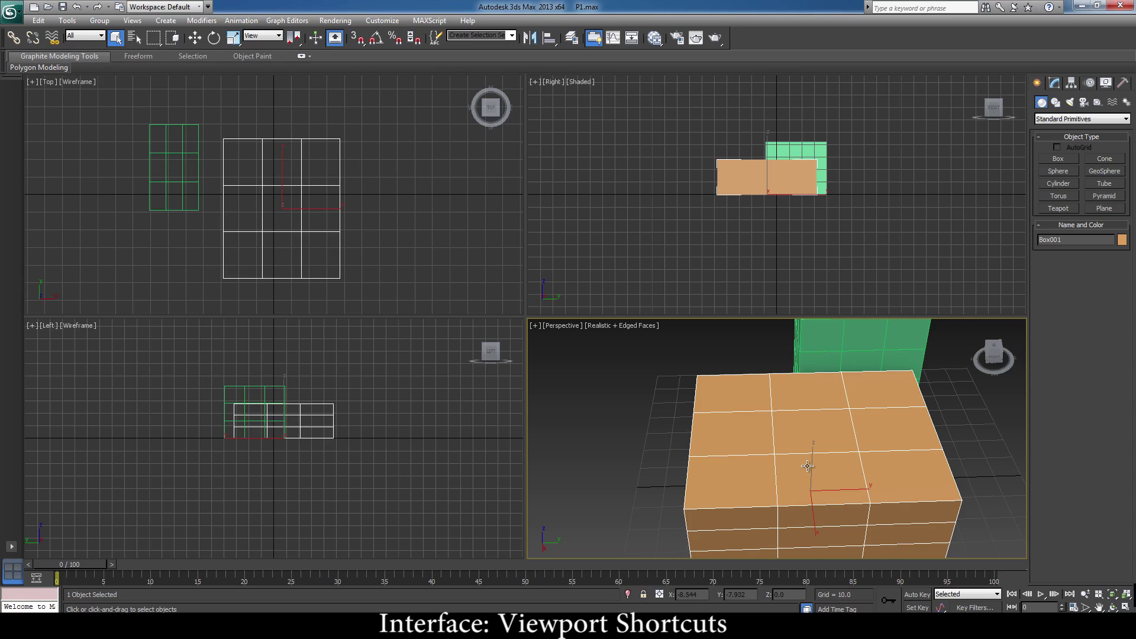
{"action": "scroll", "coordinate": [810, 456], "scroll_direction": "up", "scroll_amount": 3}
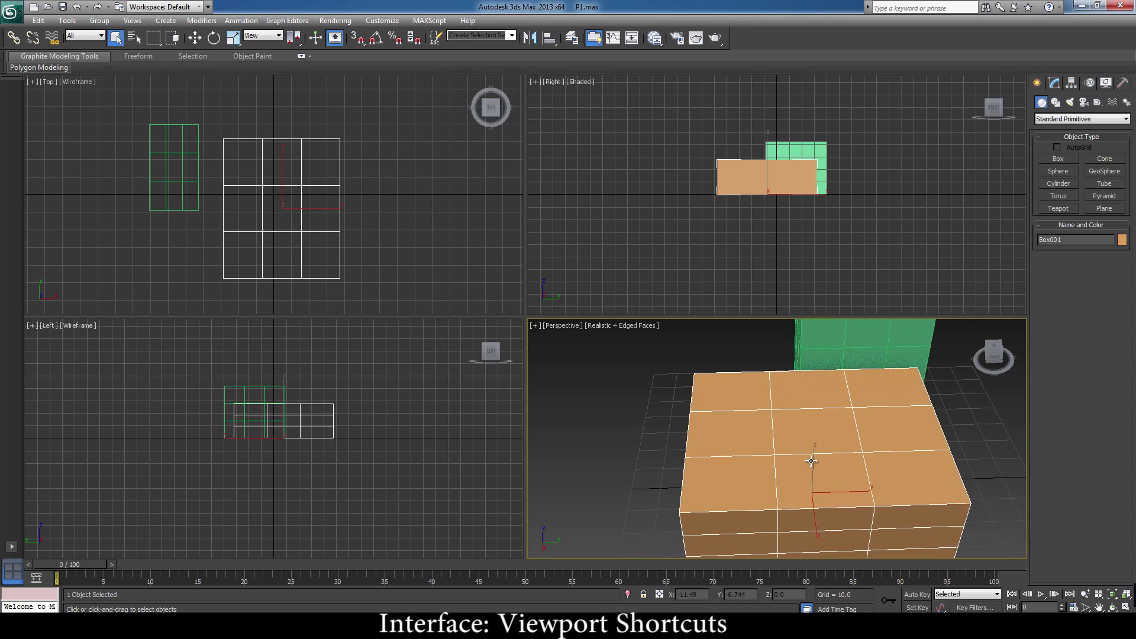
{"action": "scroll", "coordinate": [820, 435], "scroll_direction": "up", "scroll_amount": 4}
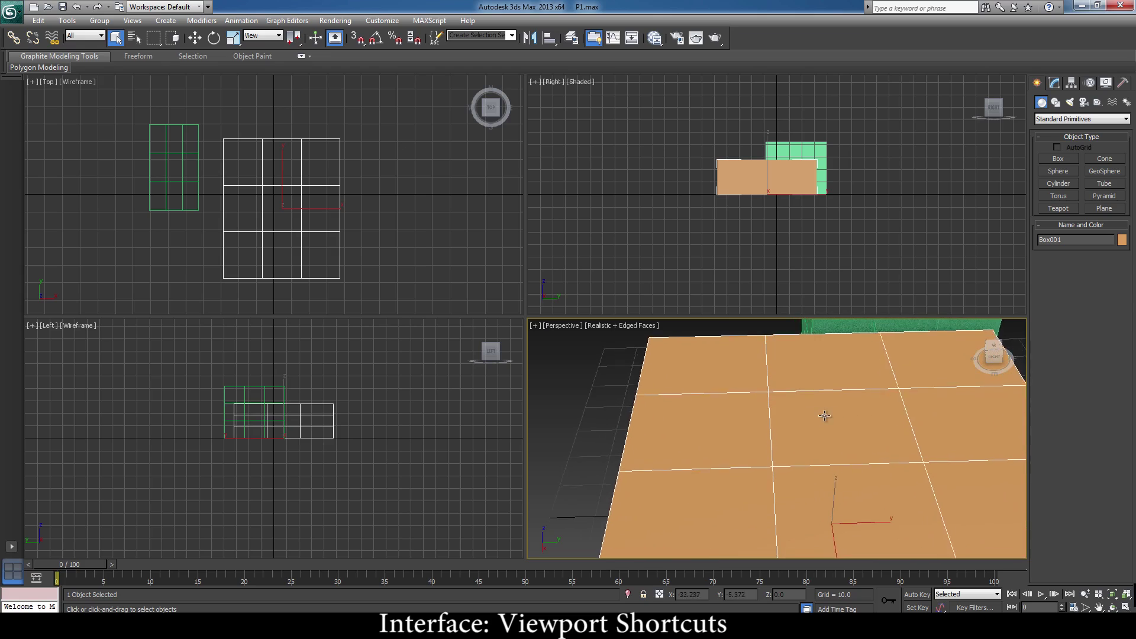
{"action": "scroll", "coordinate": [827, 422], "scroll_direction": "down", "scroll_amount": 7}
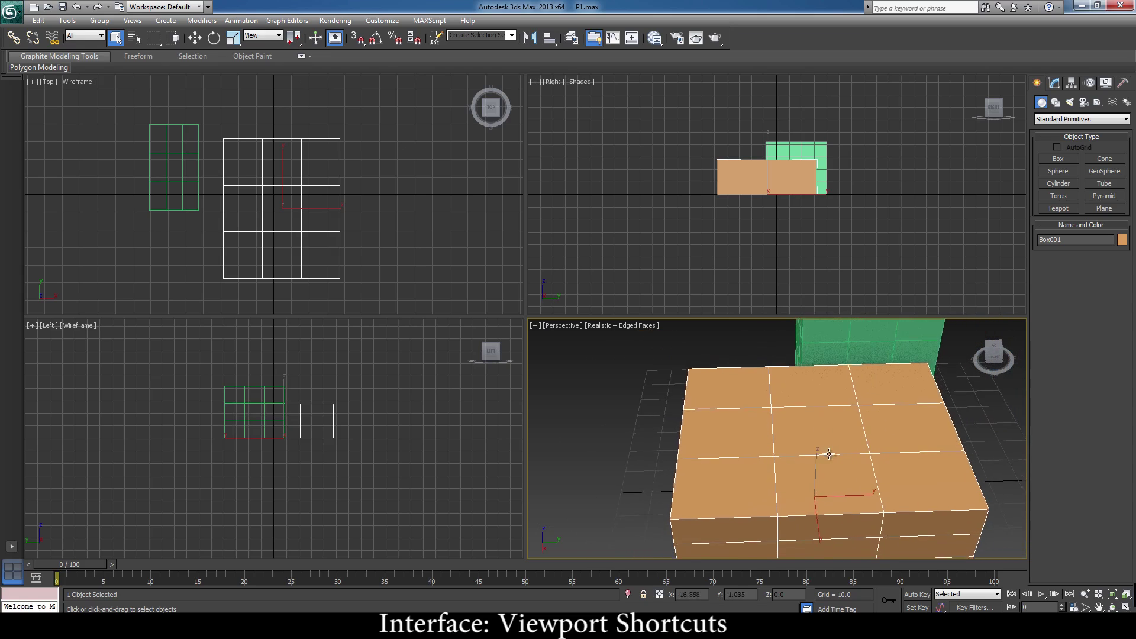
{"action": "scroll", "coordinate": [836, 450], "scroll_direction": "up", "scroll_amount": 8}
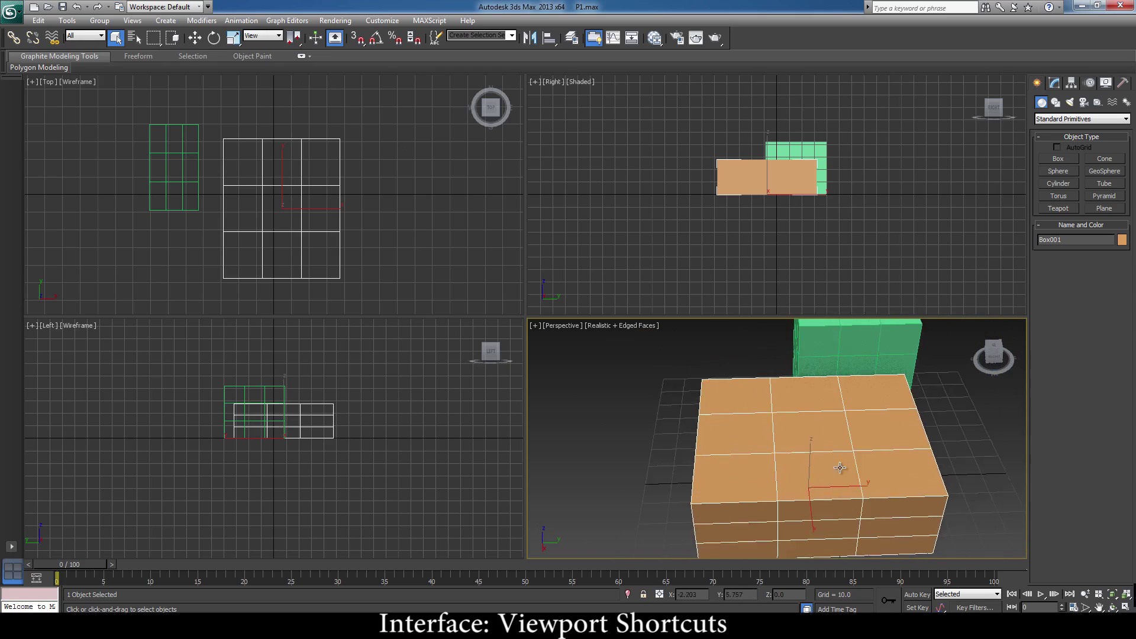
{"action": "scroll", "coordinate": [849, 414], "scroll_direction": "down", "scroll_amount": 7}
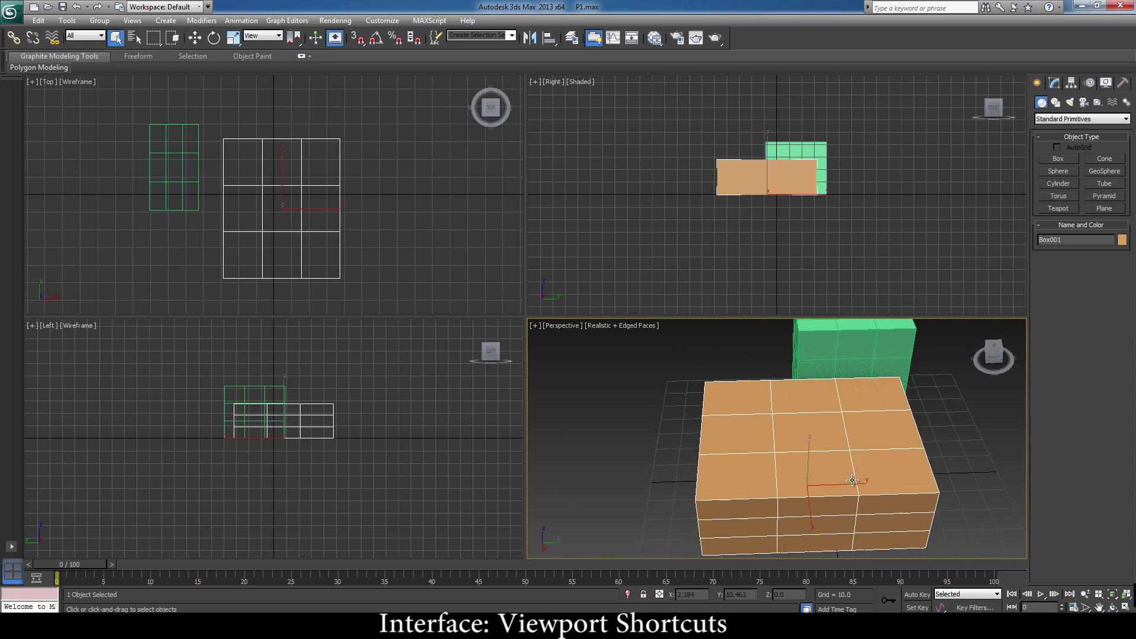
{"action": "left_click", "coordinate": [382, 20]}
{"action": "left_click", "coordinate": [387, 35]}
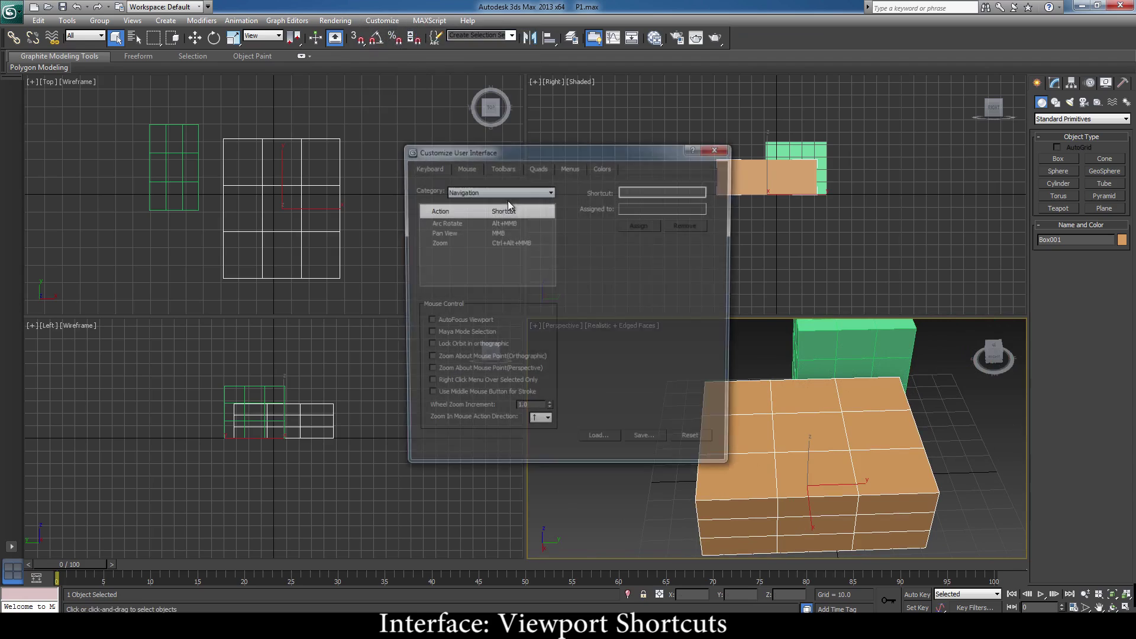
{"action": "left_click", "coordinate": [480, 222]}
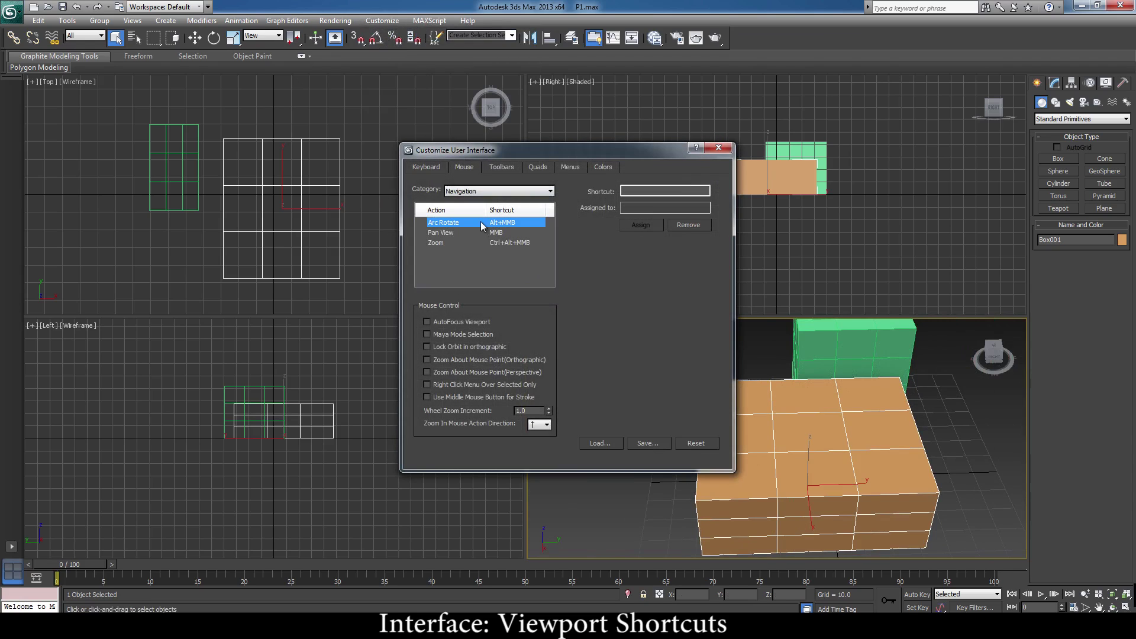
{"action": "left_click", "coordinate": [683, 190]}
{"action": "left_click", "coordinate": [682, 190], "text": "shift"}
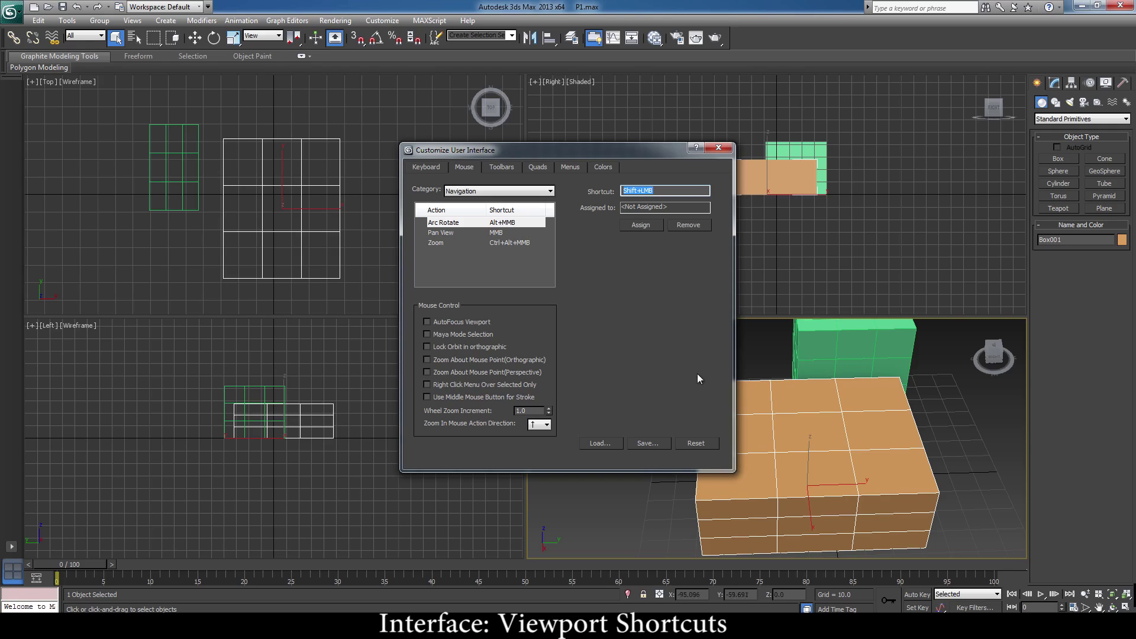
{"action": "left_click", "coordinate": [719, 149]}
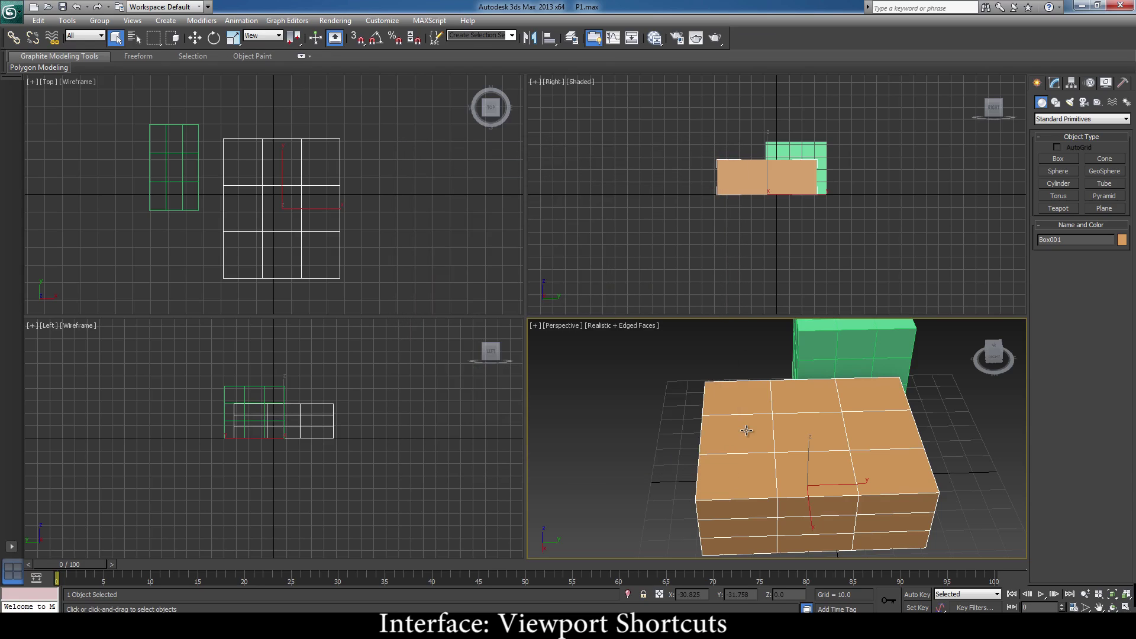